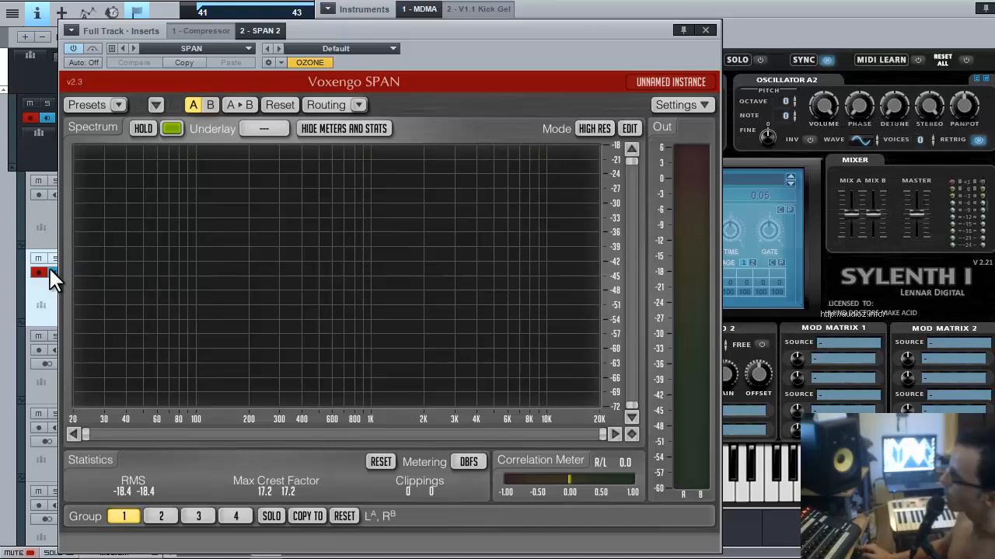
Play the song from the kick track and record-arm the MDMA bass track to bring up Sylenth1.
click(49, 214)
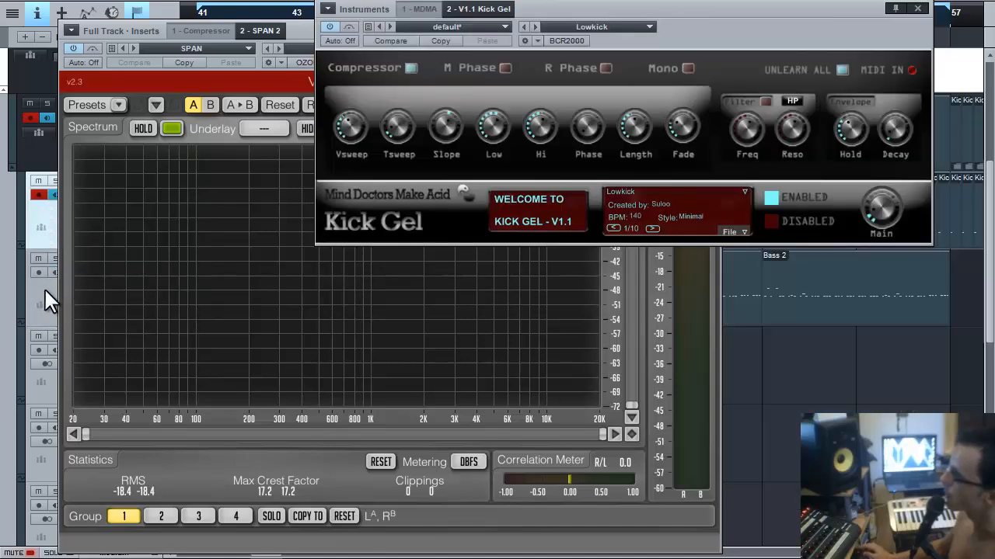
key(space)
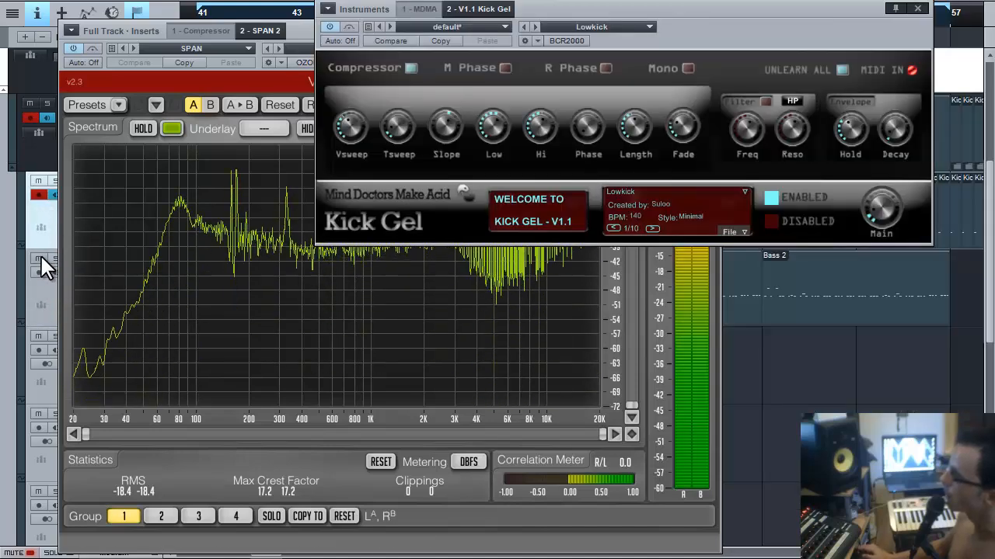
click(44, 267)
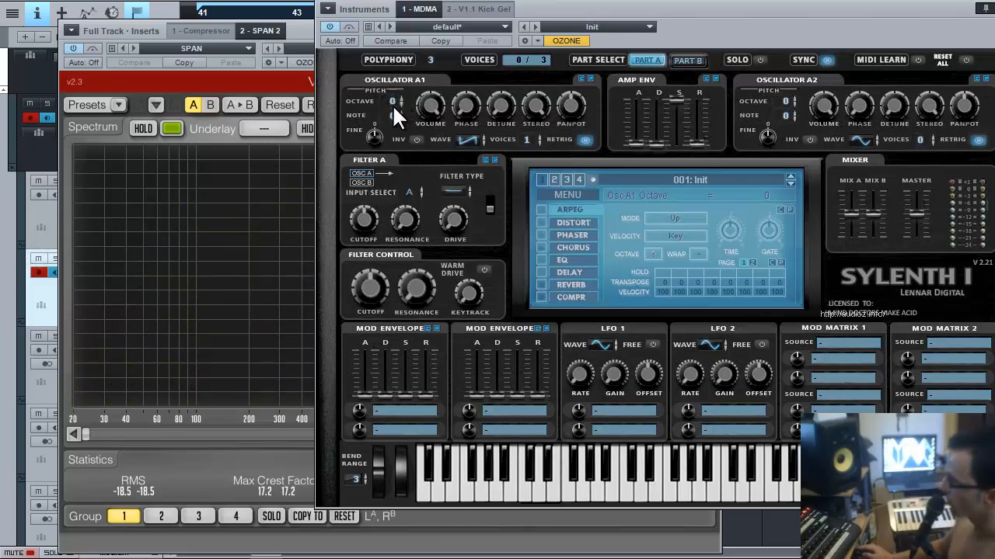
Drop Sylenth1's Osc A1 to octave -1, adjust its stereo width, lengthen amp release to 0.33, and set Filter A to lowpass.
drag(392, 104, 390, 108)
drag(538, 104, 549, 268)
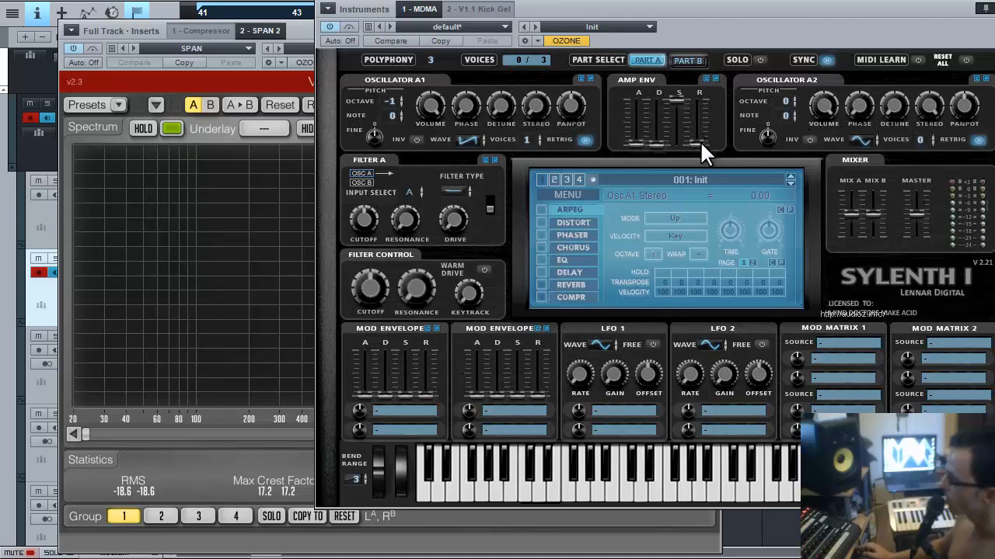
drag(700, 142, 701, 139)
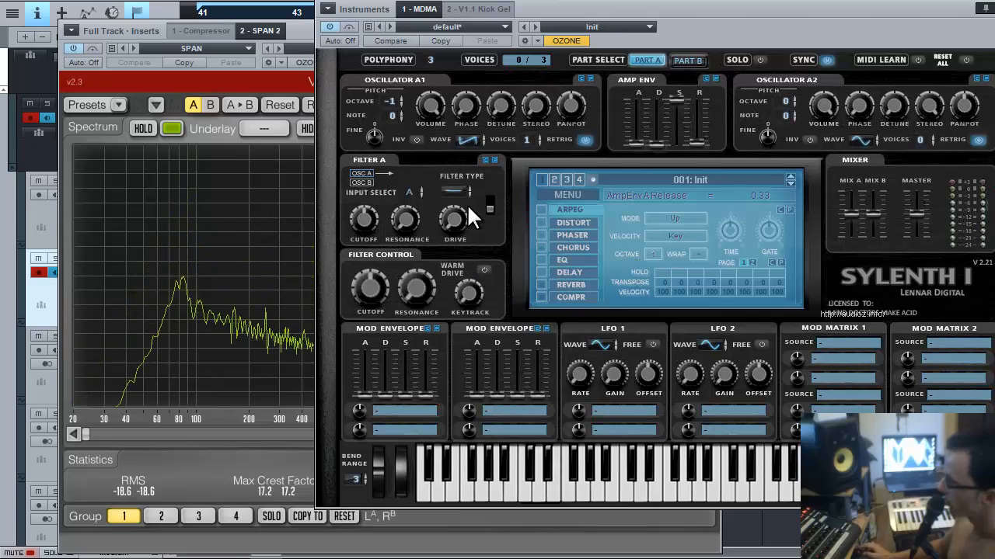
click(451, 191)
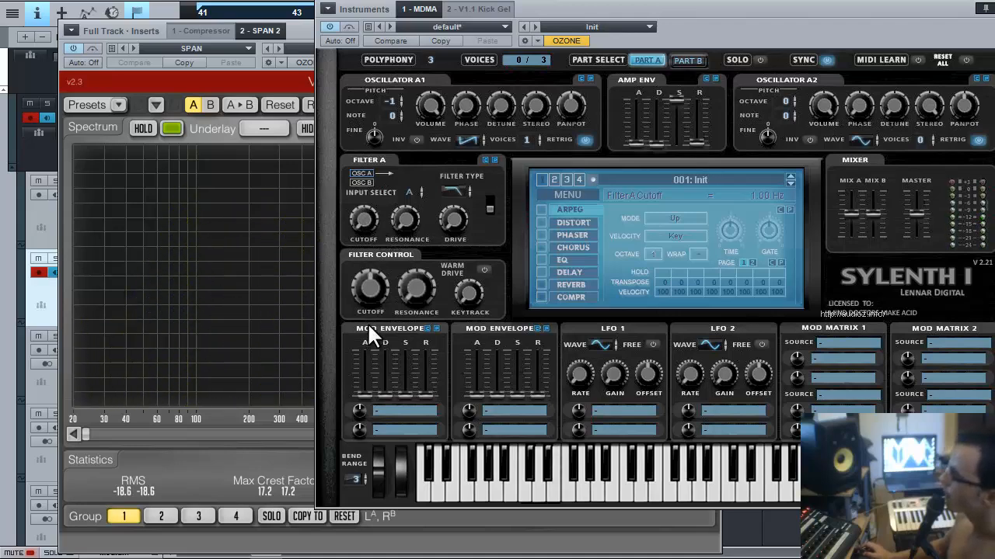
Route Sylenth1's Mod Envelope 1 to Cutoff A with the amount near maximum.
click(389, 412)
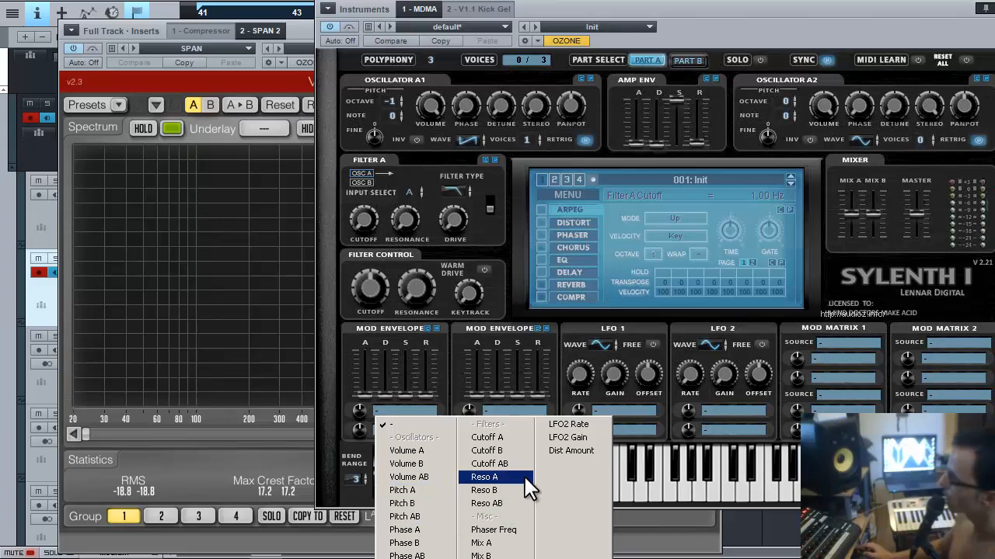
click(502, 437)
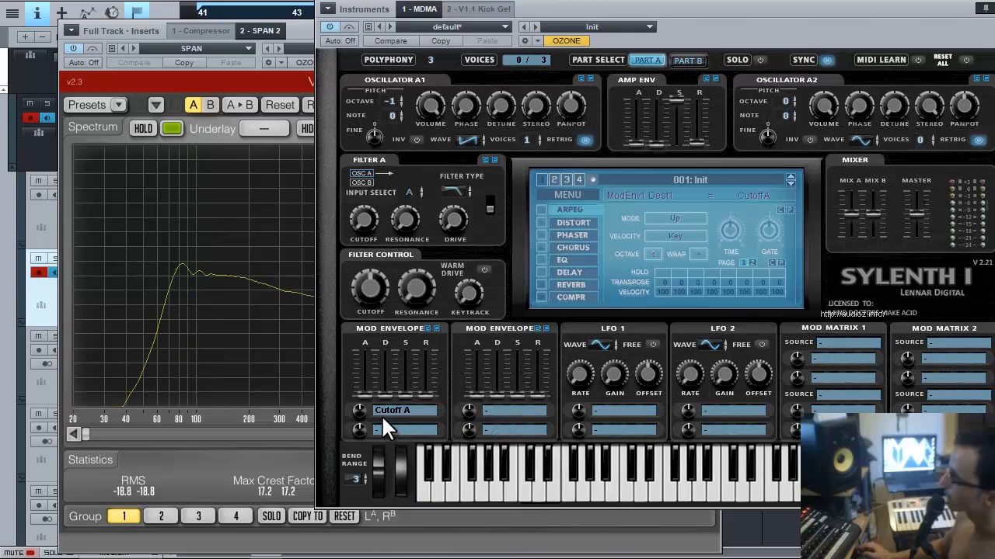
drag(360, 411, 404, 359)
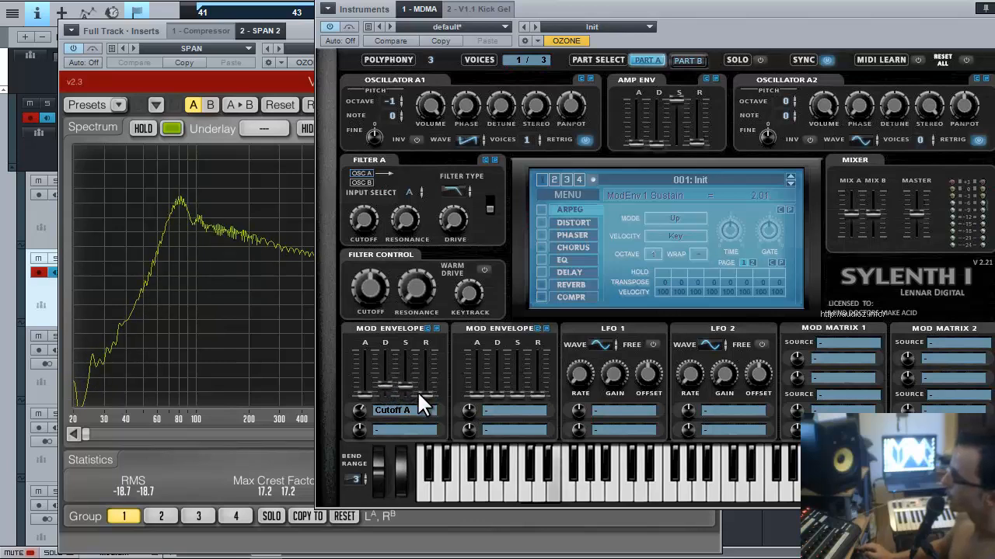
drag(360, 410, 352, 340)
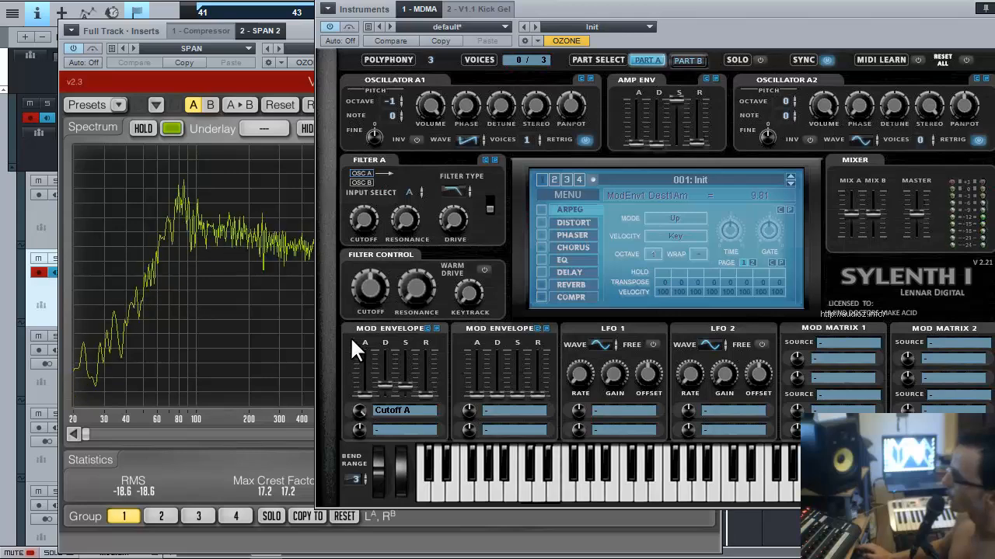
Shape Mod Envelope 1's decay and release, and set amp envelope release to 0.11.
drag(385, 383, 403, 350)
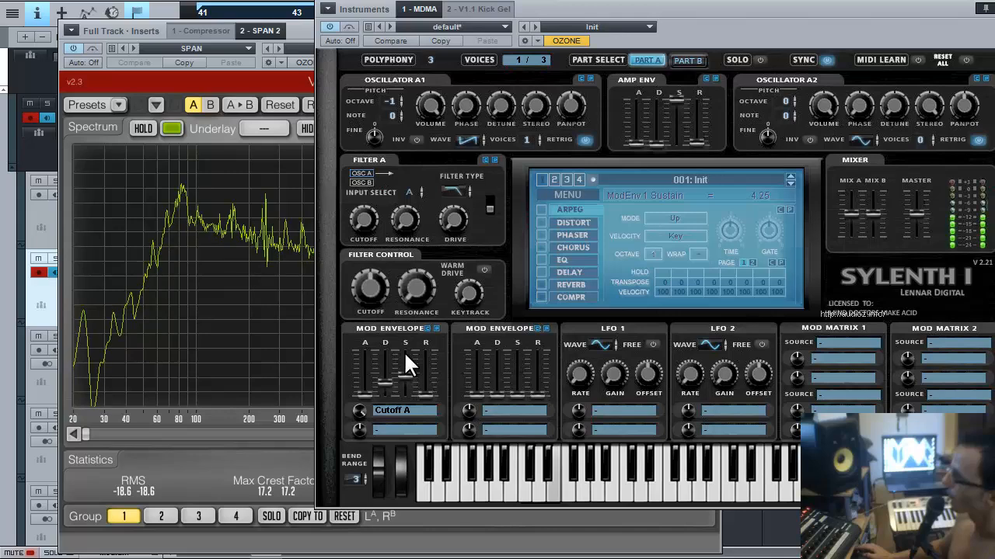
drag(384, 383, 357, 408)
drag(425, 393, 425, 389)
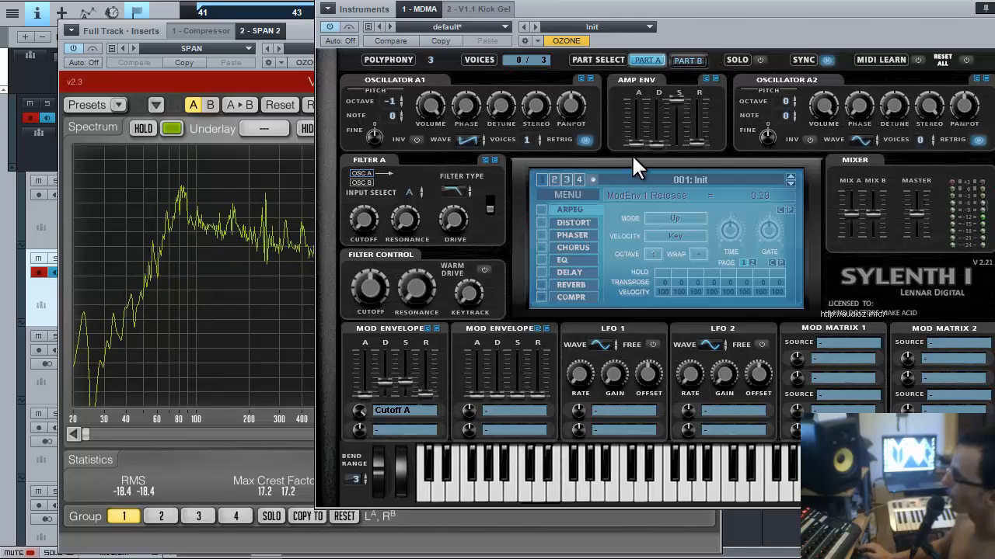
drag(697, 139, 693, 150)
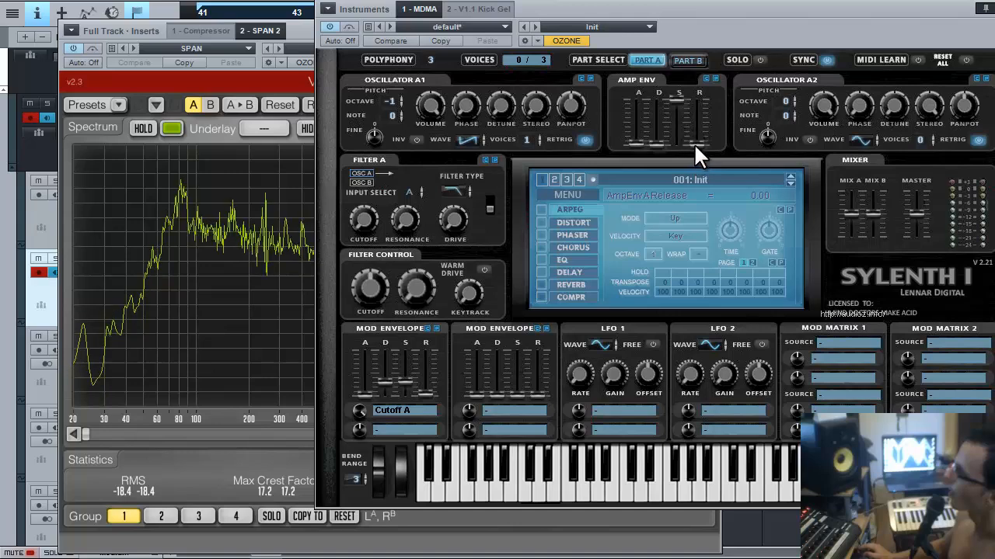
click(695, 139)
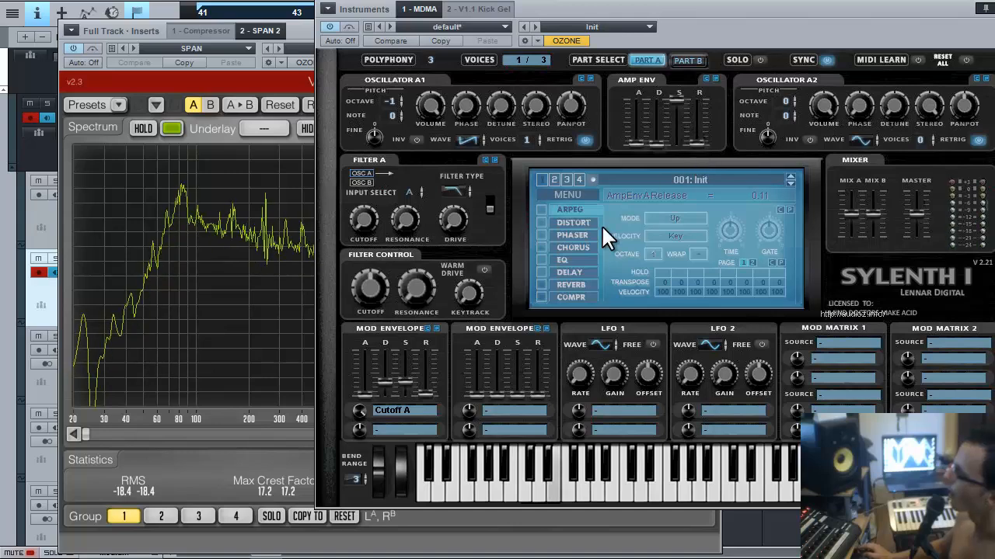
drag(384, 379, 404, 377)
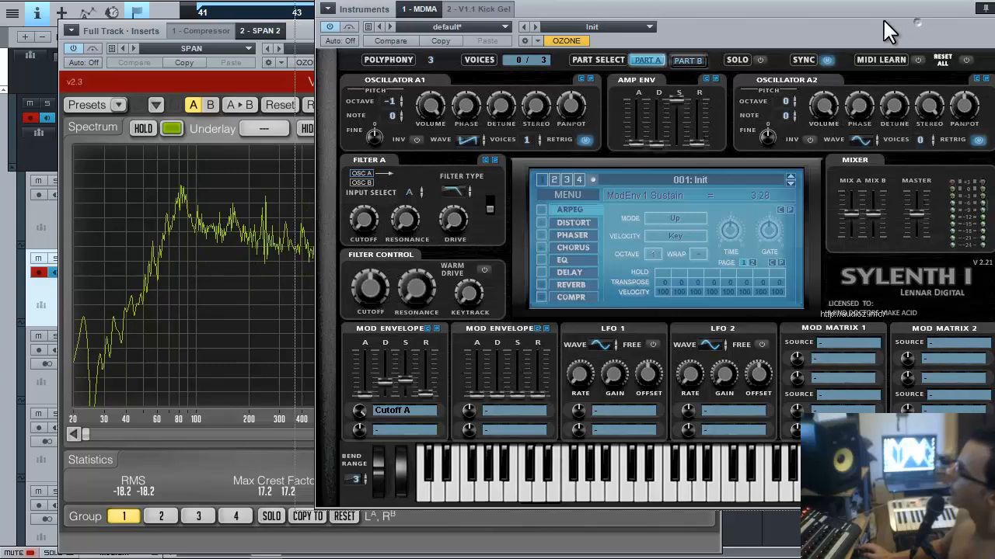
Keep Filter A at a 24 dB slope with drive 0.62, and set the cutoff to about 146.16 Hz.
drag(890, 32, 848, 29)
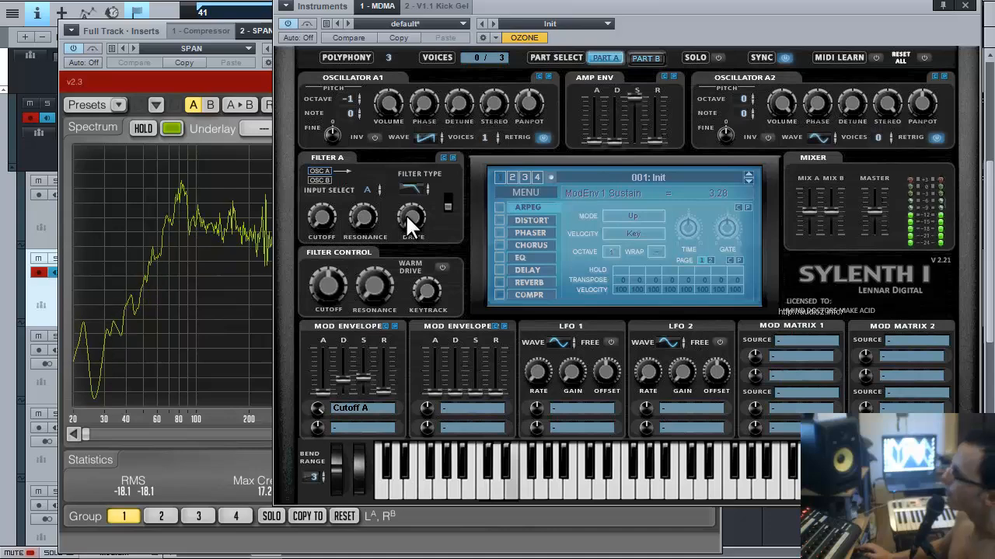
click(446, 205)
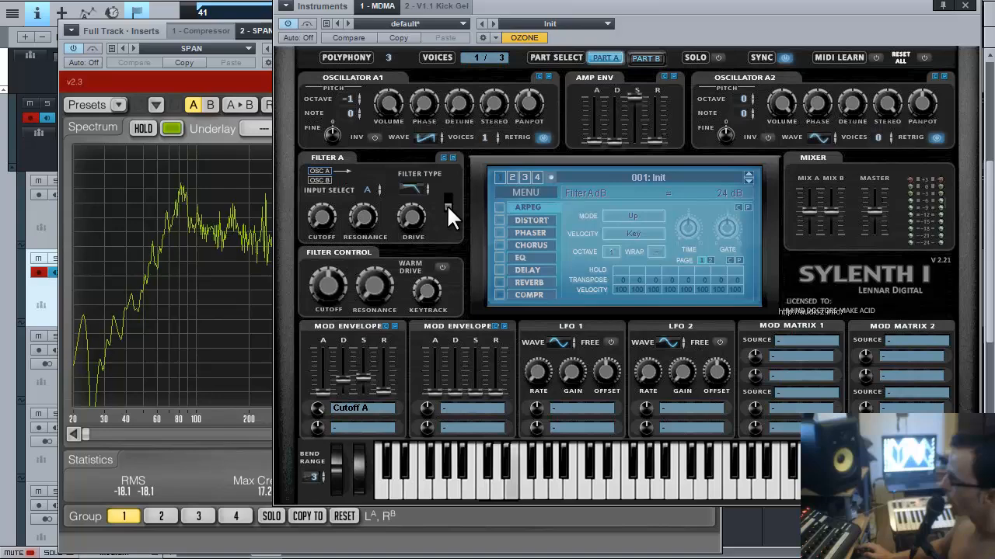
click(446, 205)
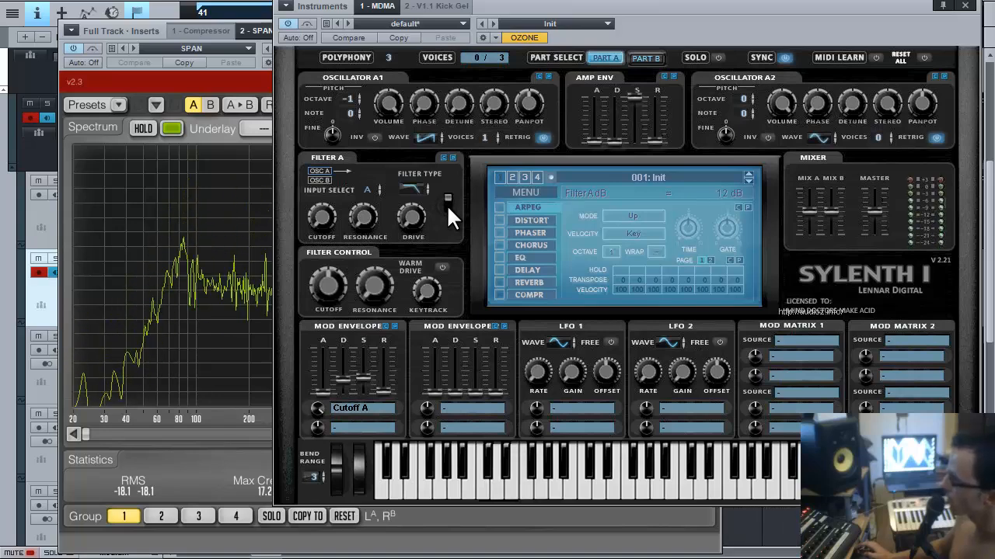
click(446, 205)
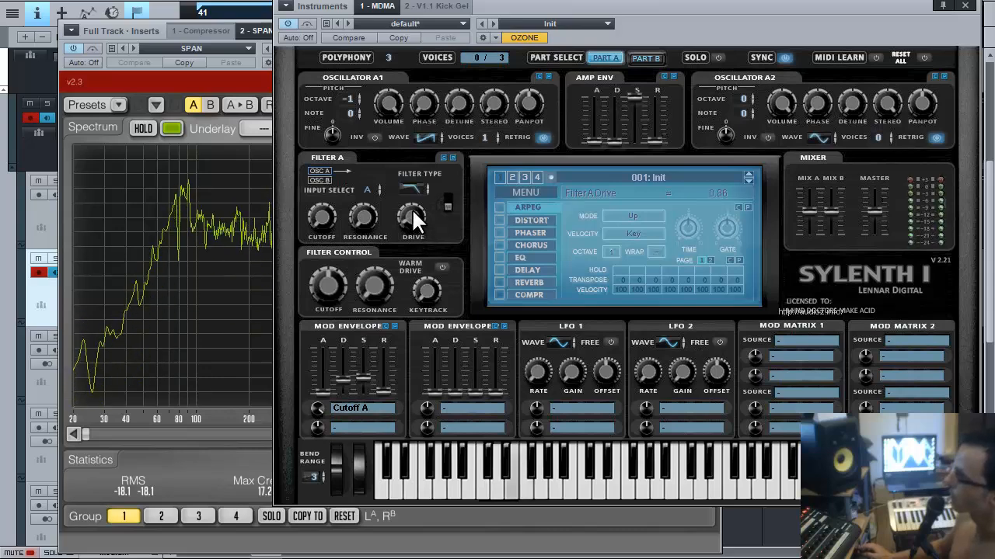
drag(412, 209, 414, 215)
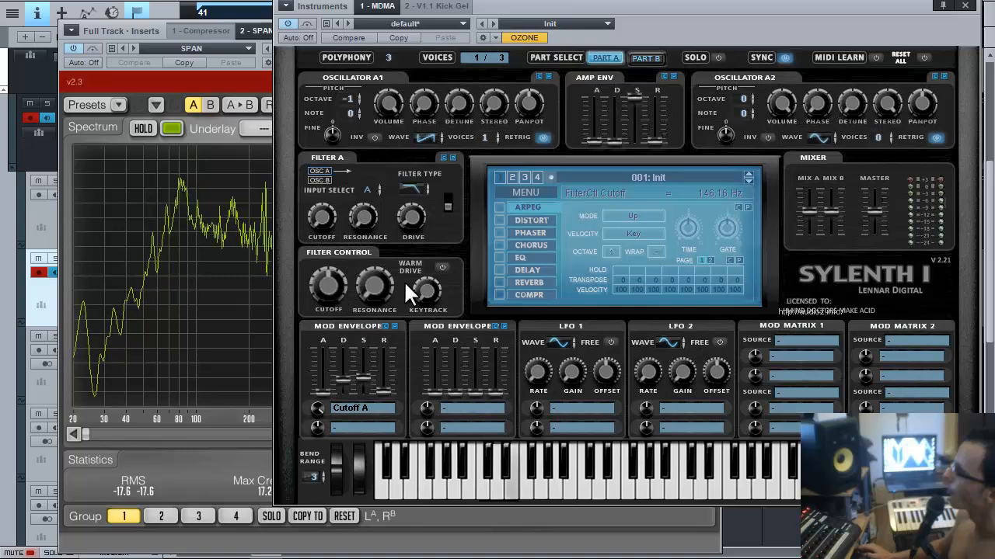
Turn on Sylenth1's built-in compressor and lengthen its attack.
click(525, 293)
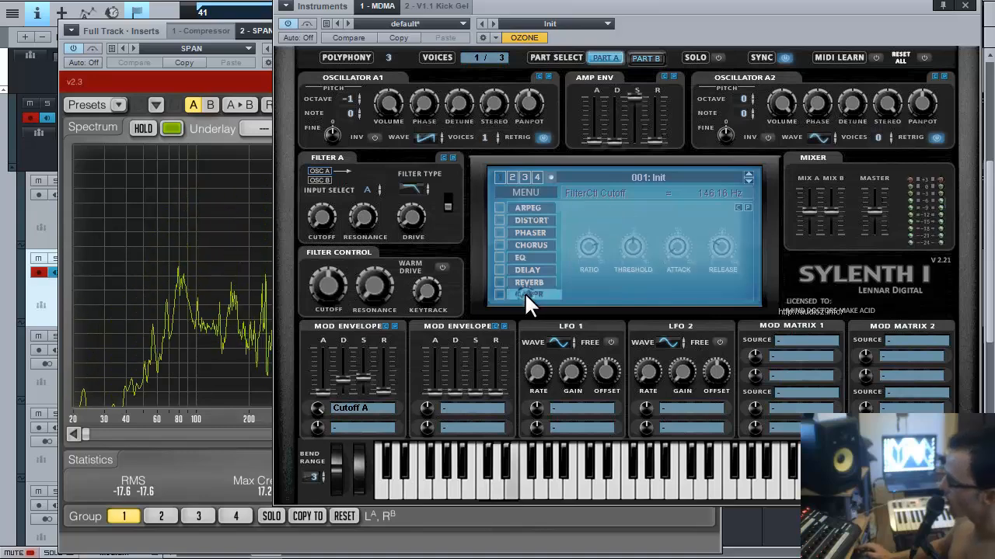
click(502, 293)
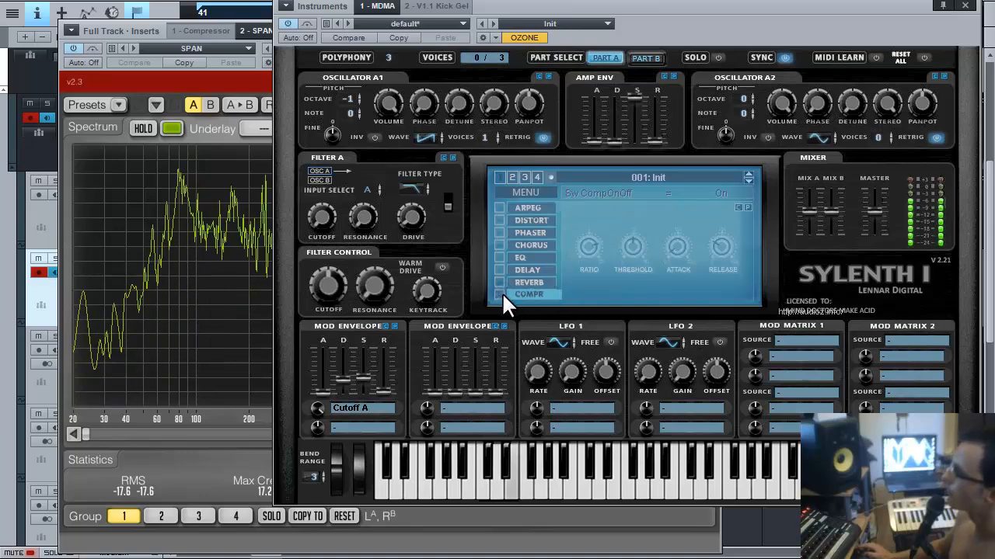
click(675, 248)
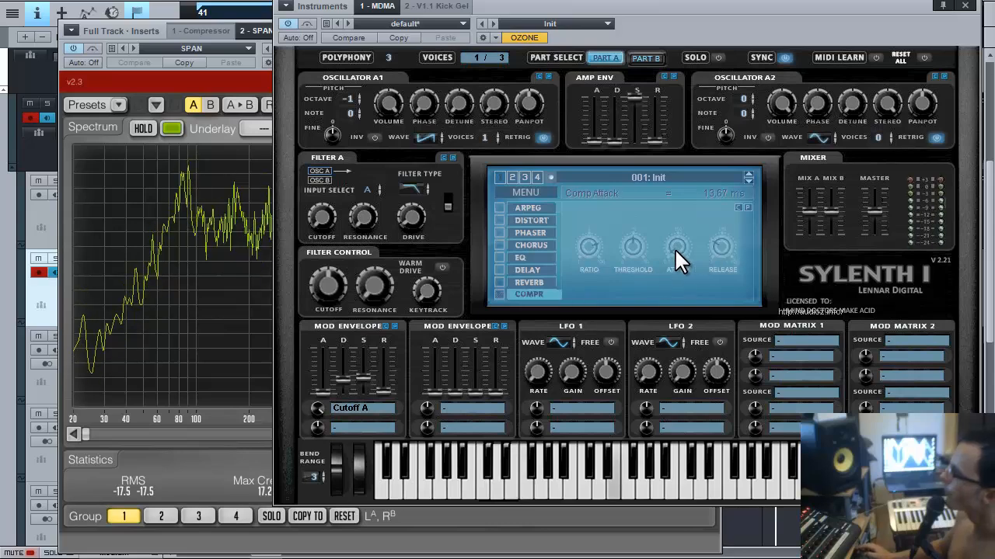
mouse_move(675, 247)
mouse_down()
mouse_move(672, 225)
mouse_move(661, 239)
mouse_move(674, 245)
mouse_up()
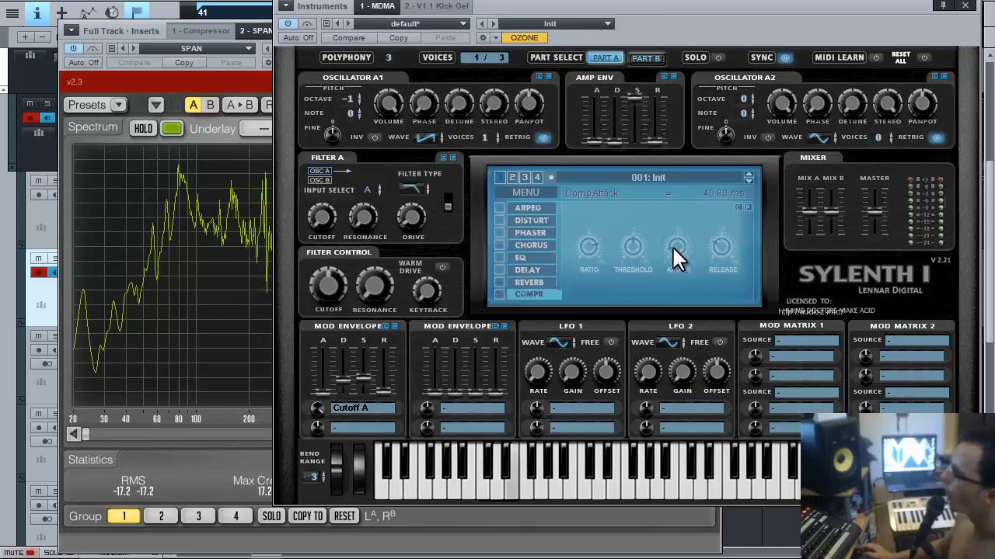
Set the compressor threshold to -13.43 dB, raise the ratio slightly, and shorten release to about 105 ms.
drag(635, 245, 634, 252)
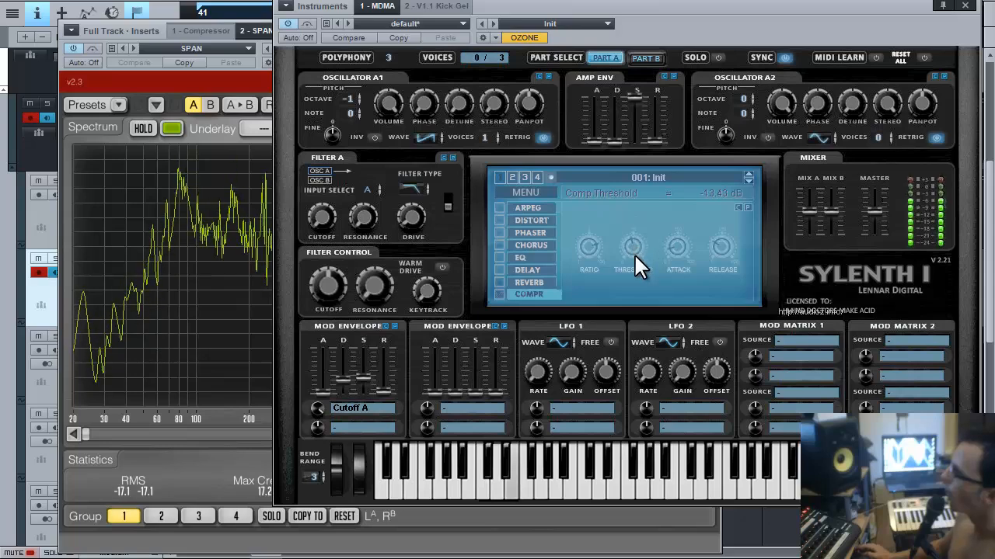
click(587, 250)
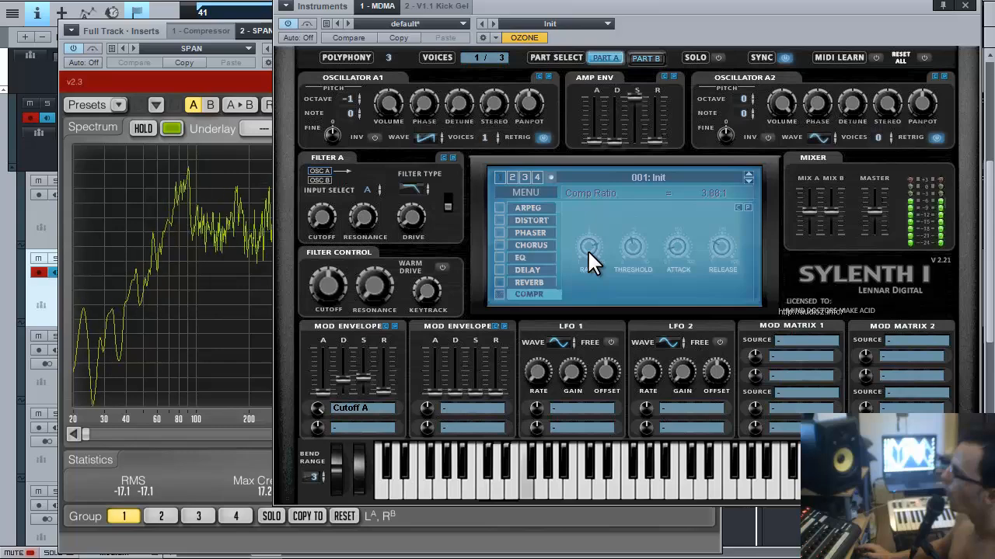
drag(587, 249, 586, 247)
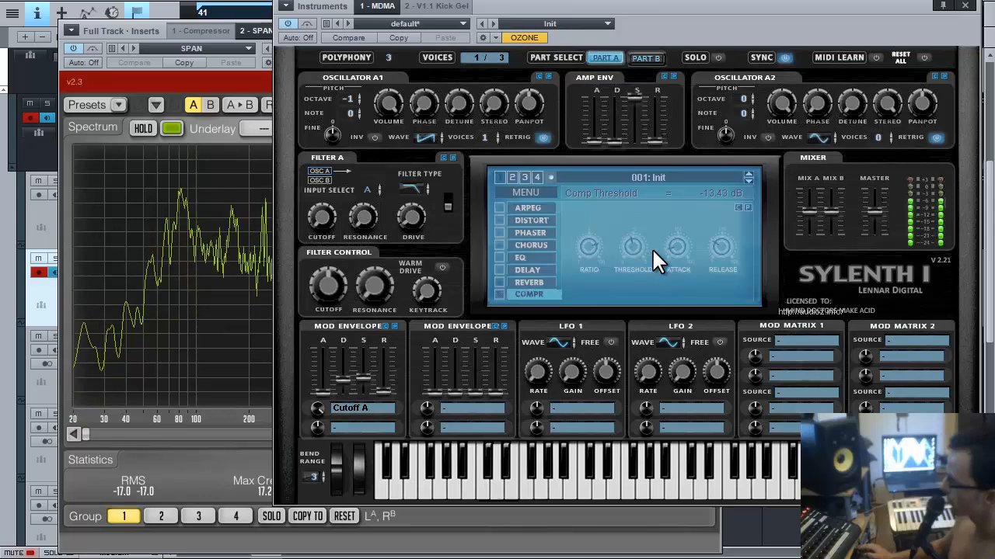
mouse_move(676, 244)
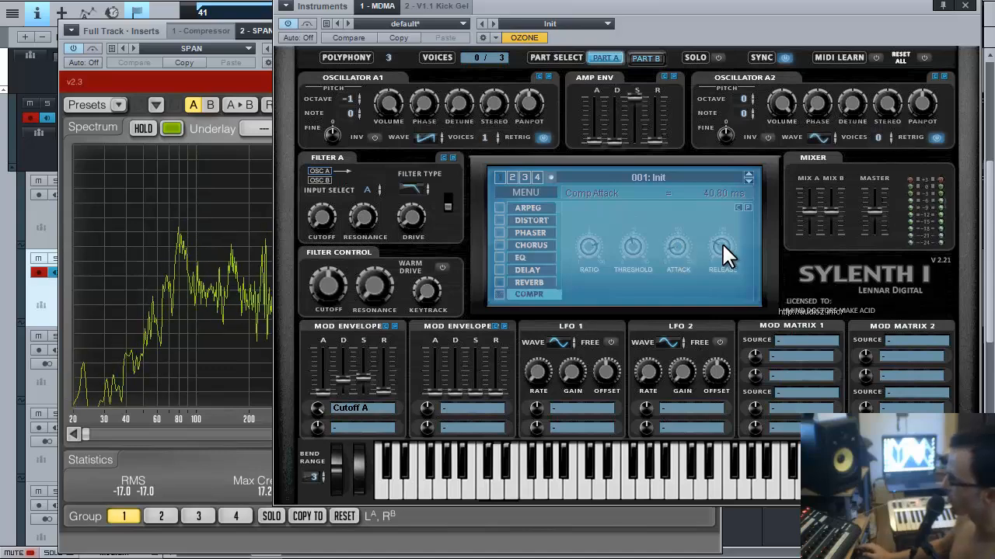
mouse_move(721, 244)
drag(722, 245, 722, 279)
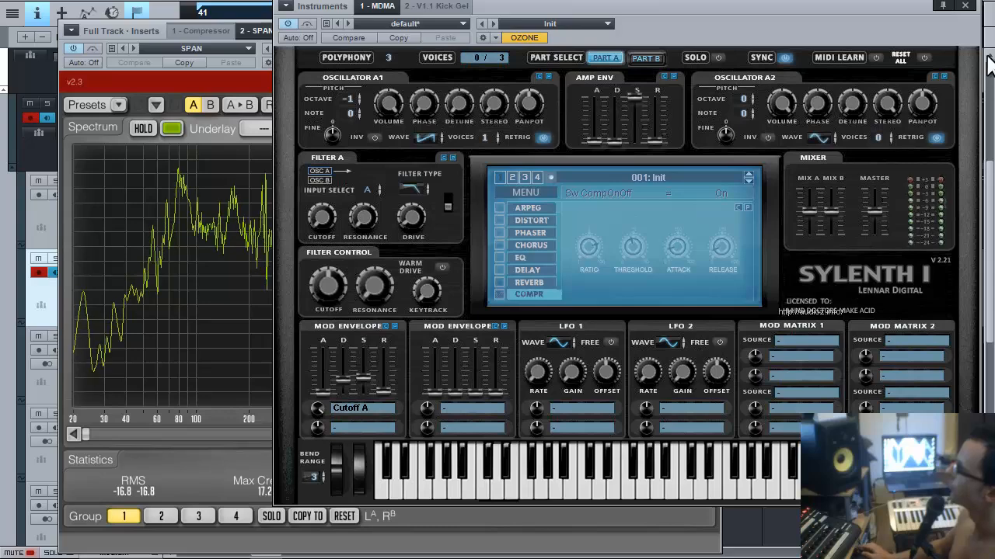
Close Sylenth1, solo Bass 2, stop playback, and insert FabFilter Saturn on the Bass 2 channel.
click(964, 6)
drag(613, 67, 851, 55)
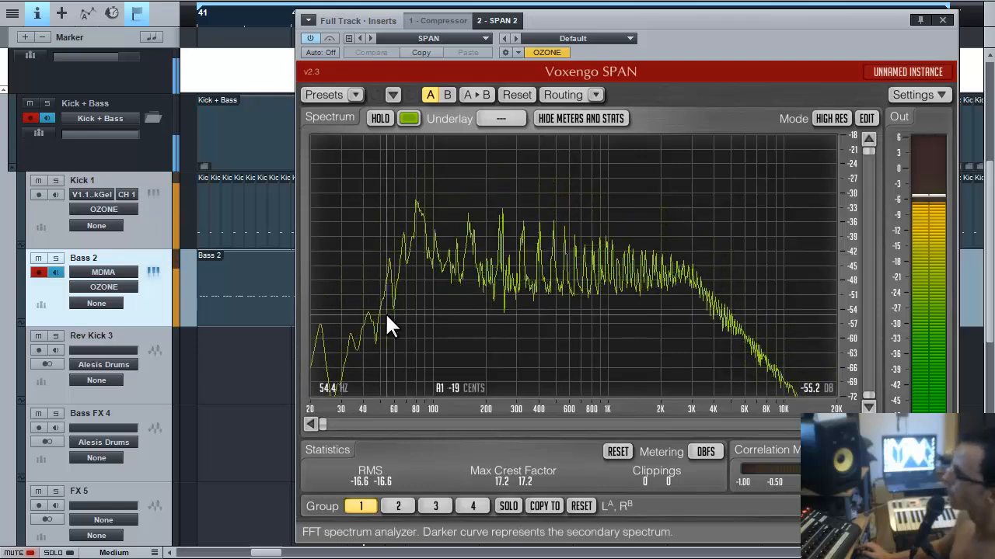
click(150, 305)
key(s)
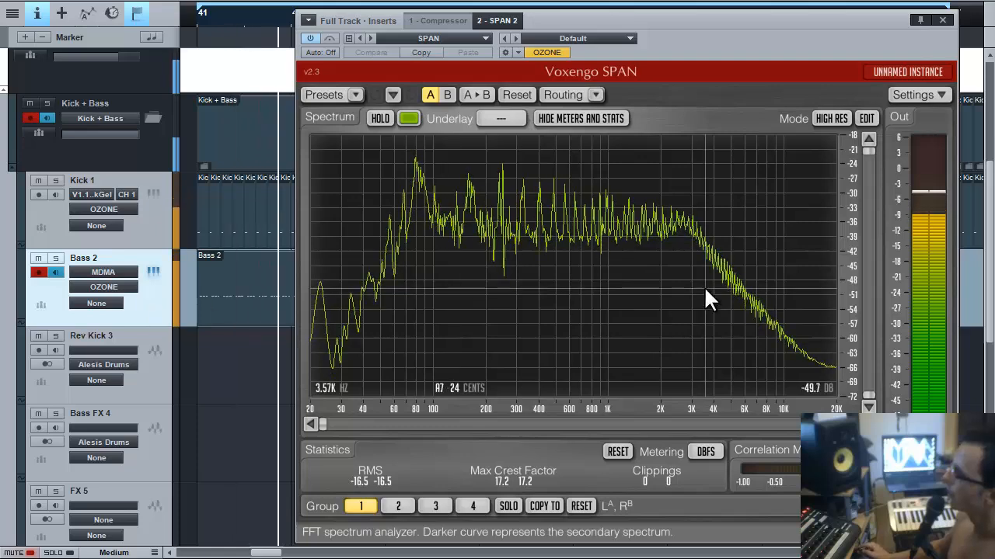
key(space)
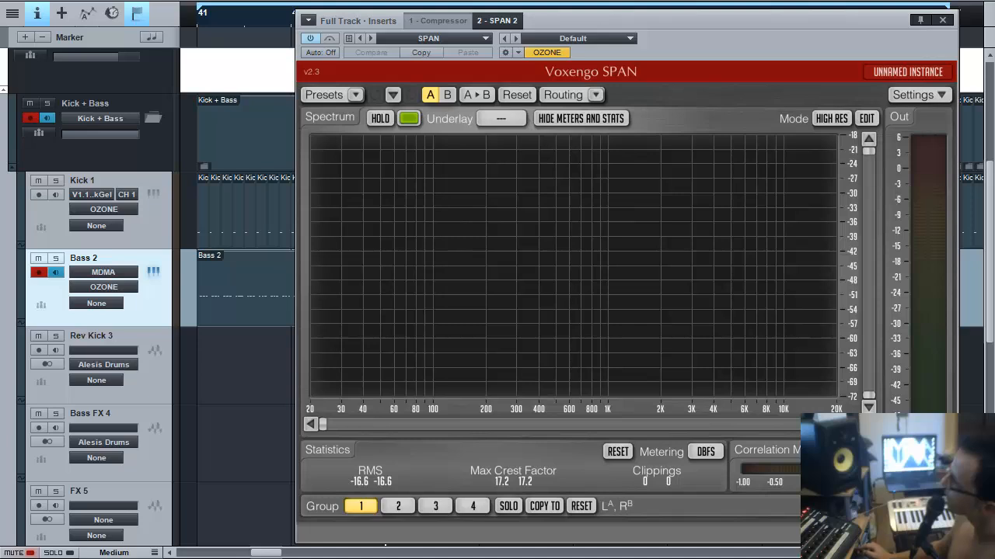
drag(302, 318, 42, 304)
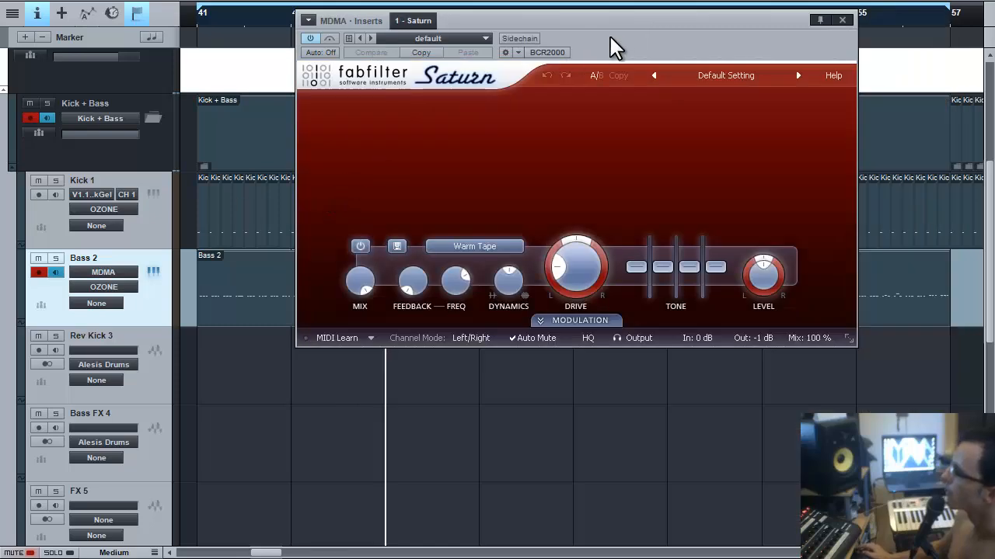
drag(609, 36, 558, 178)
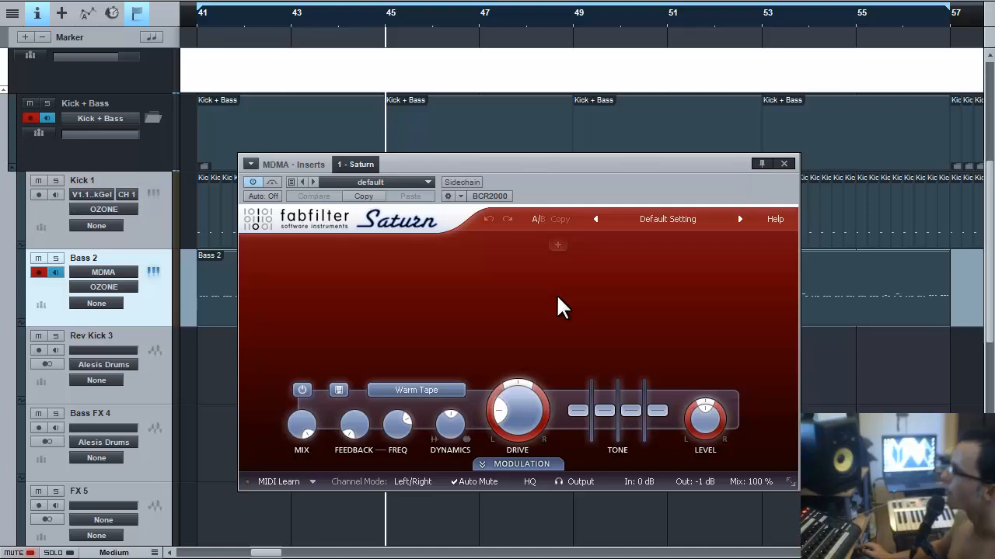
Split Saturn at about 255 Hz, set the low band's mix to about 24% and lower its level.
key(space)
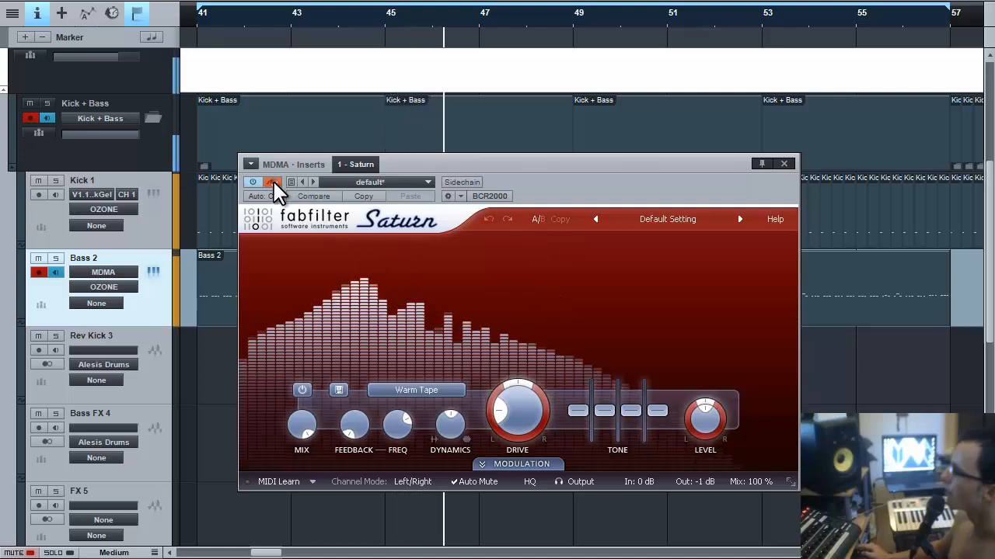
click(273, 182)
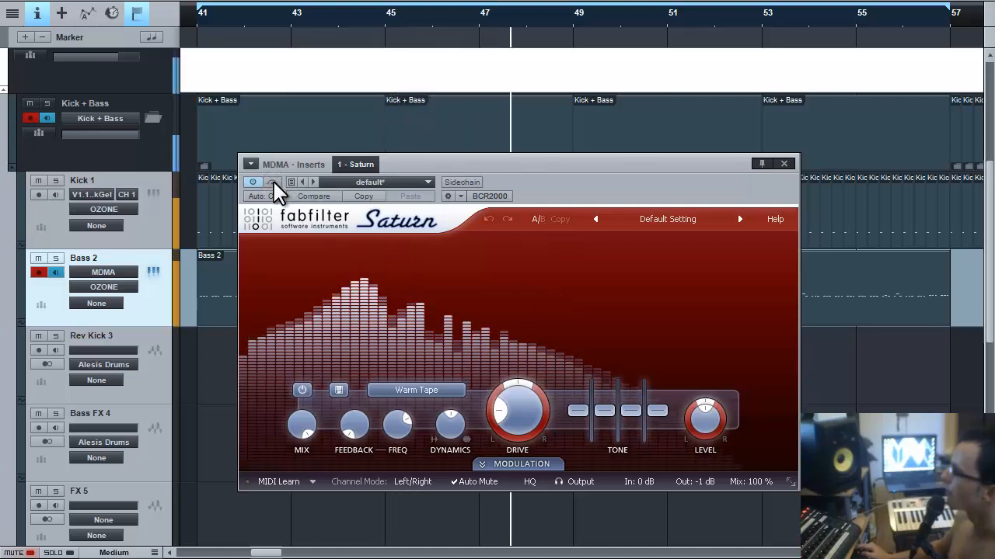
click(540, 247)
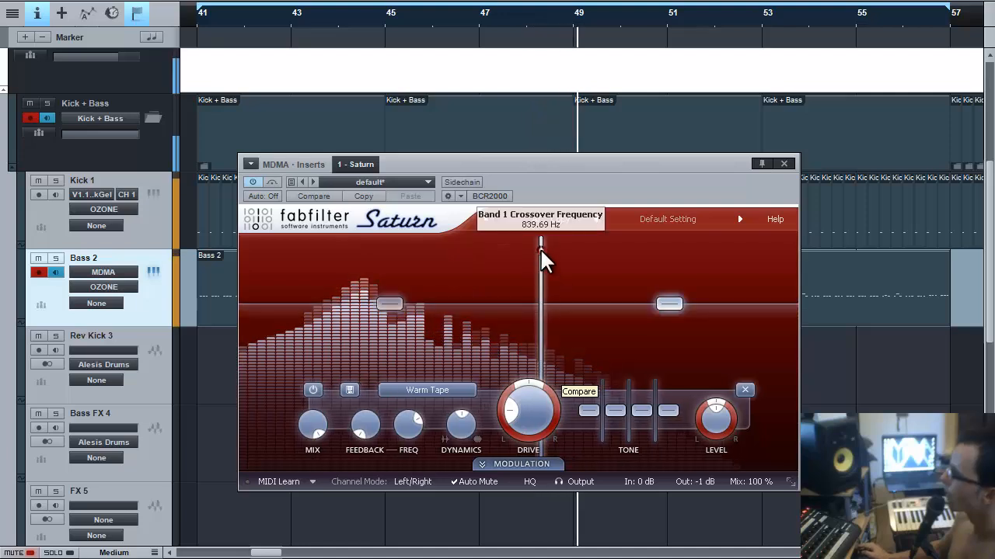
click(463, 278)
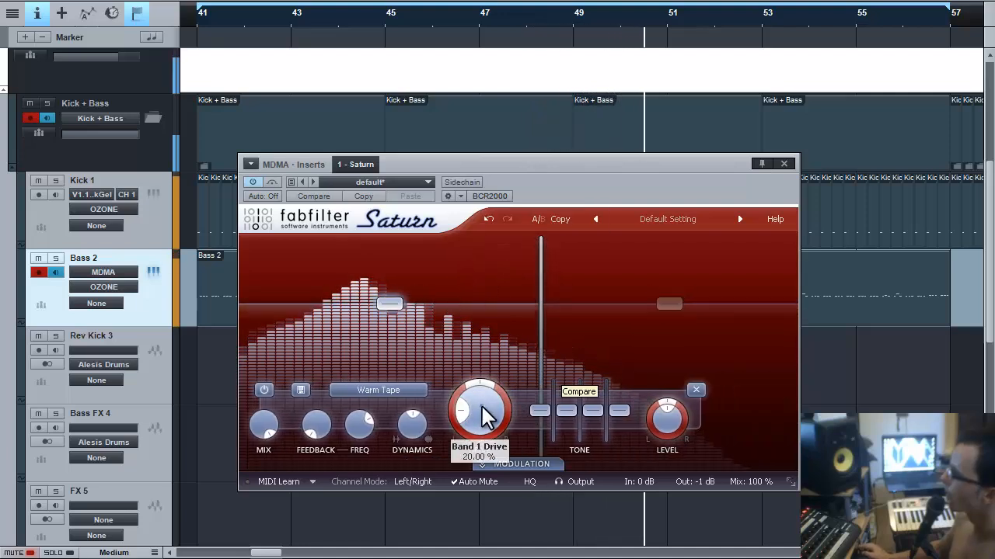
drag(261, 422, 263, 552)
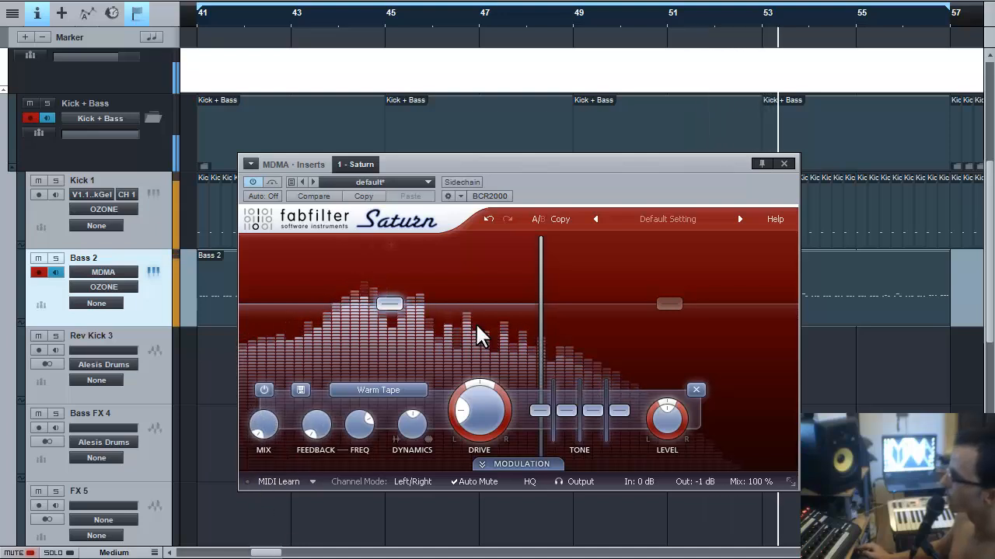
drag(540, 332, 300, 324)
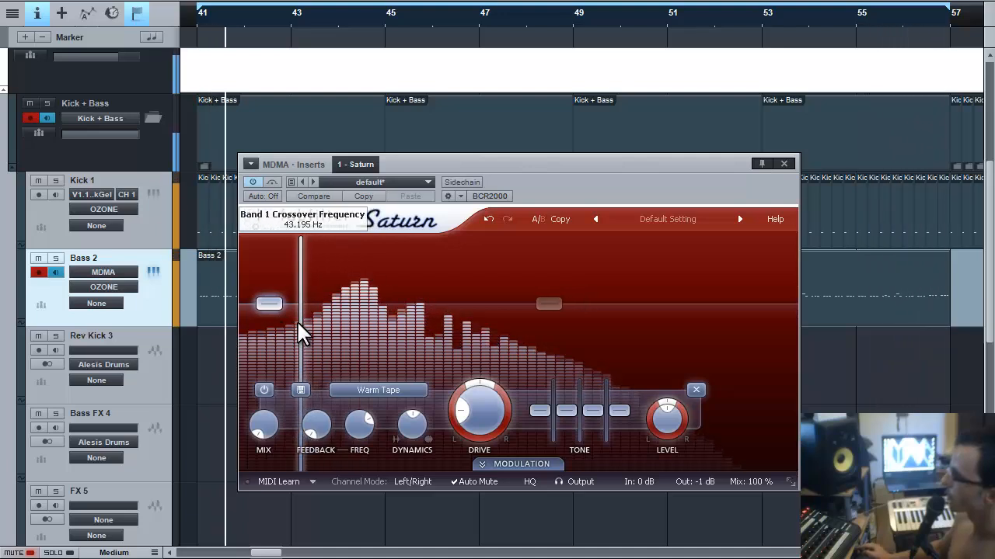
drag(607, 166, 551, 135)
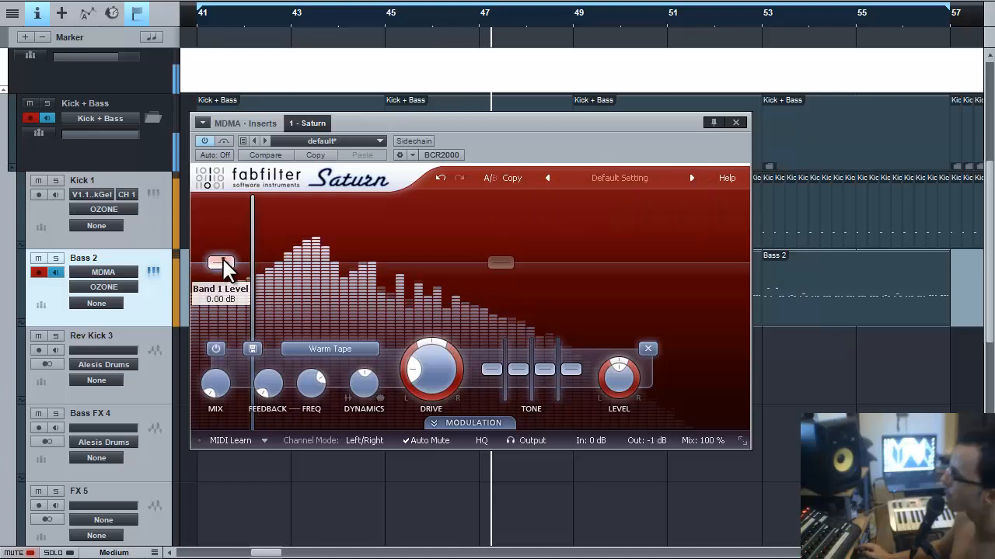
drag(223, 264, 217, 315)
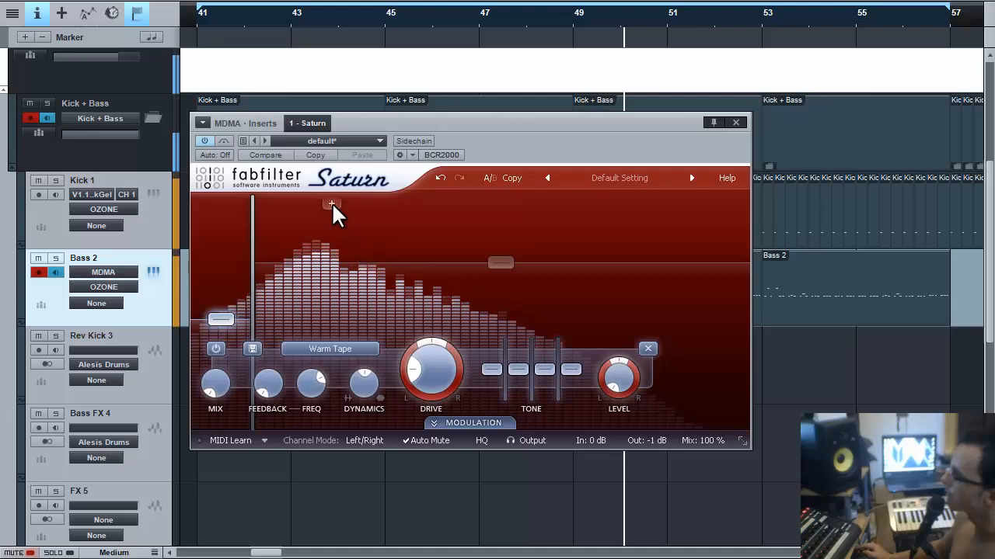
Add a second crossover near 127 Hz, set band 2 level to -7.89 dB and dynamics to about -0.38.
click(332, 202)
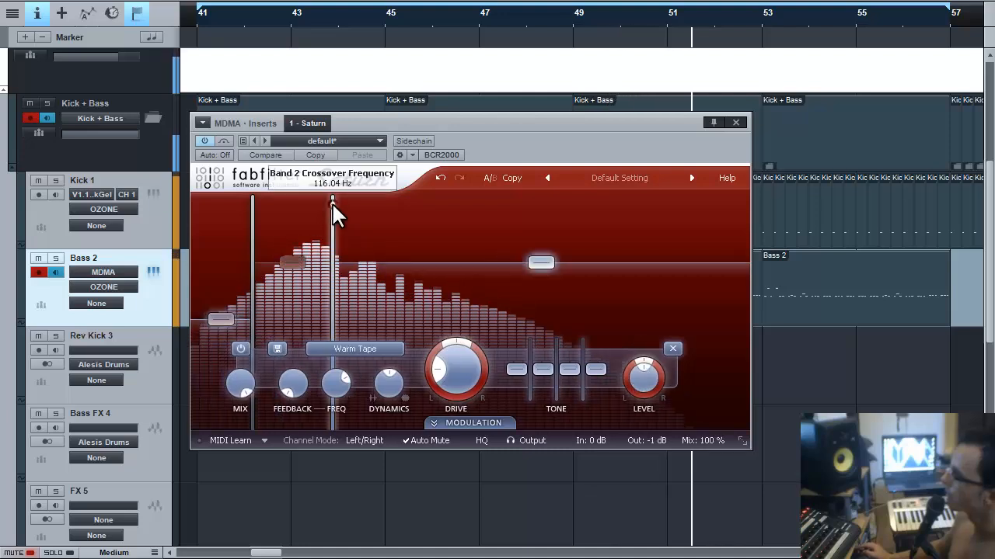
drag(332, 201, 354, 204)
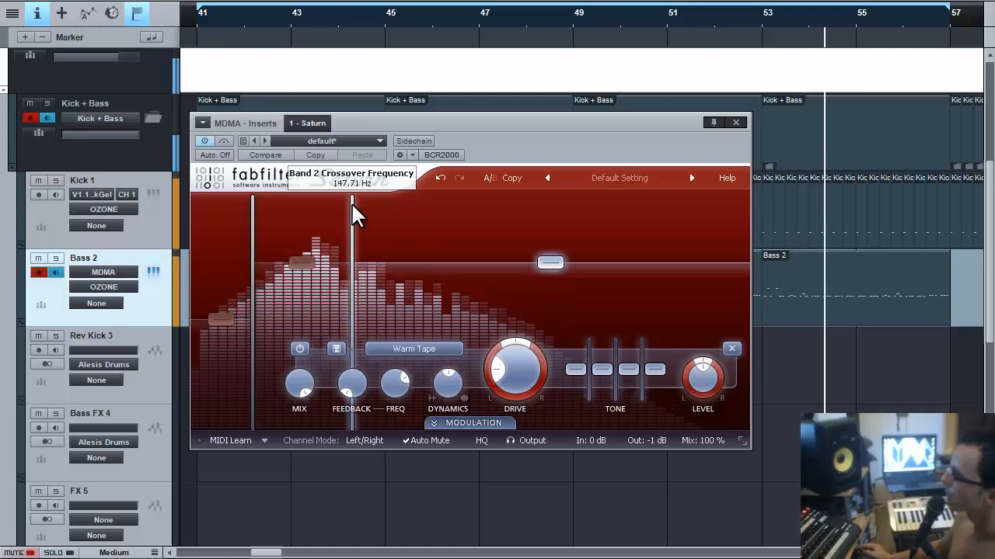
mouse_move(251, 223)
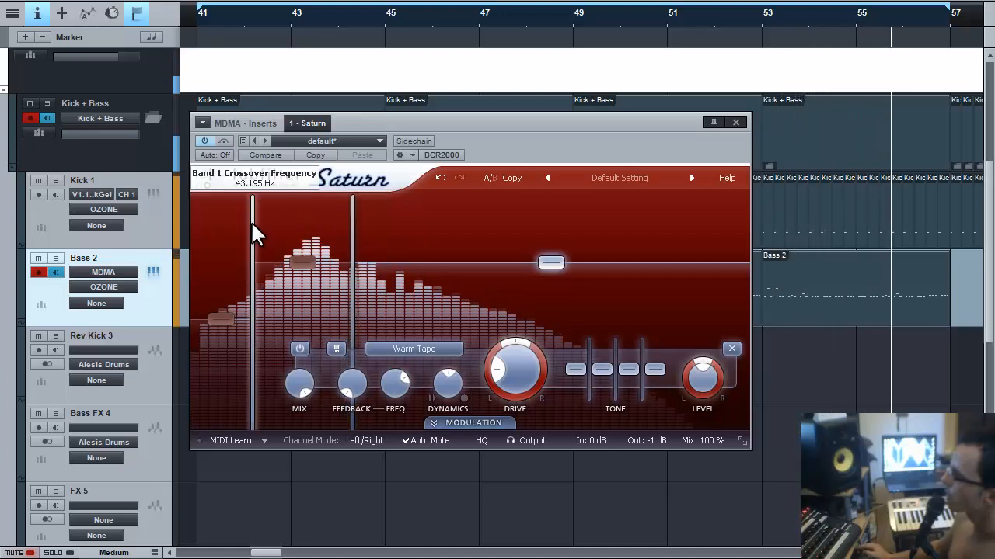
mouse_move(354, 222)
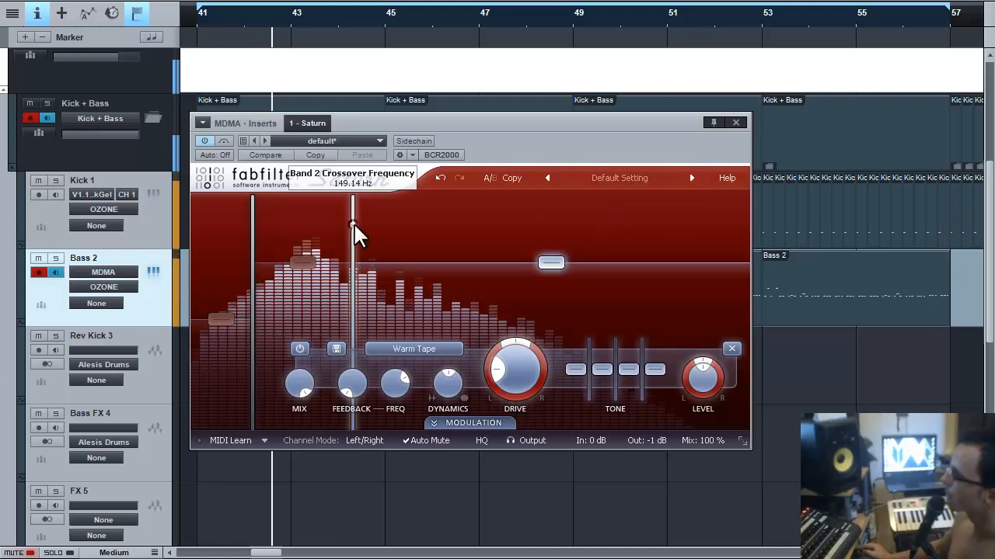
drag(354, 223, 362, 172)
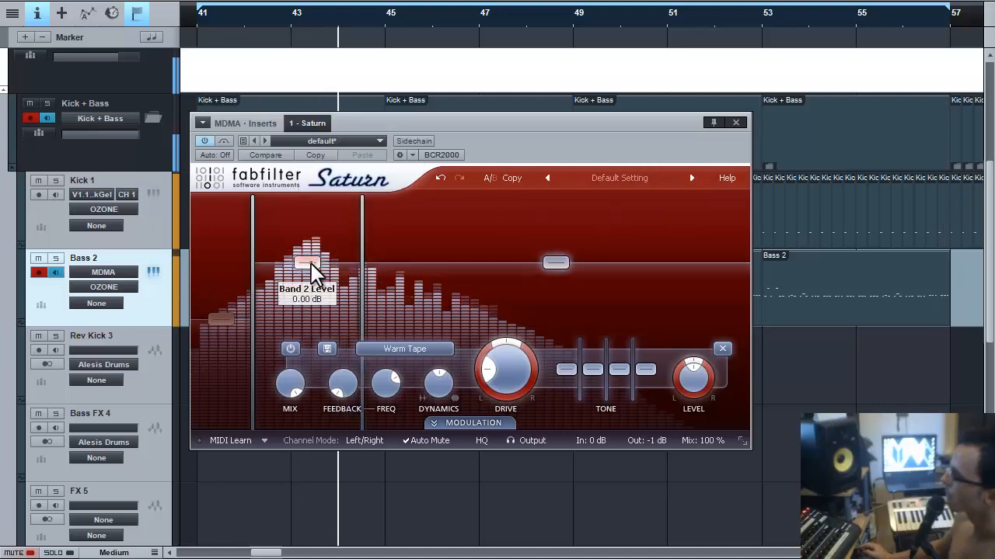
drag(315, 268, 307, 325)
drag(362, 295, 391, 293)
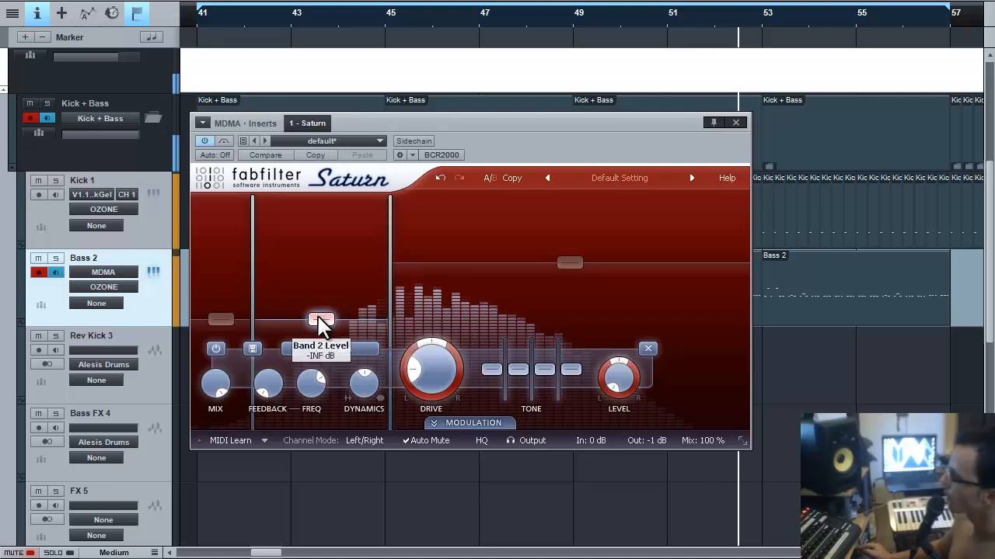
drag(317, 322, 317, 268)
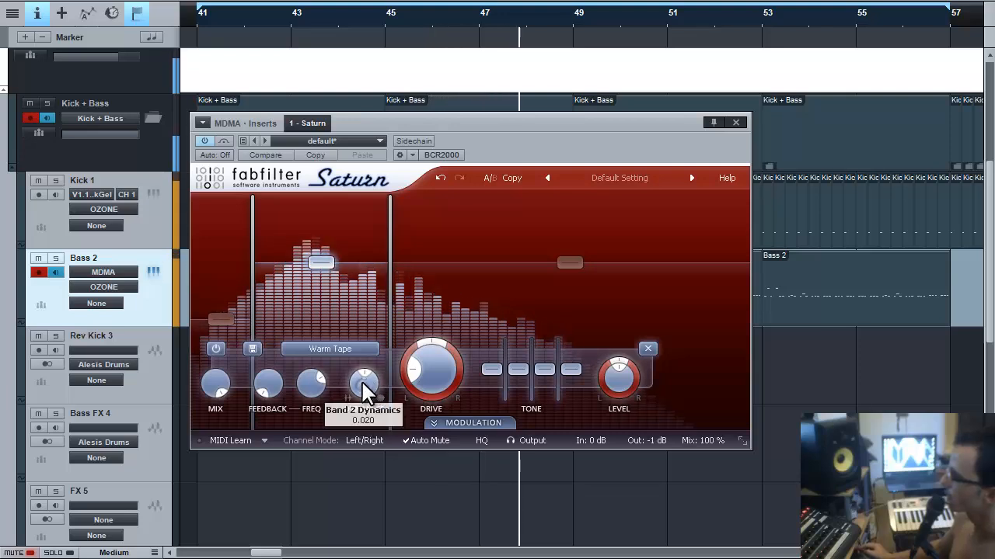
drag(365, 379, 375, 513)
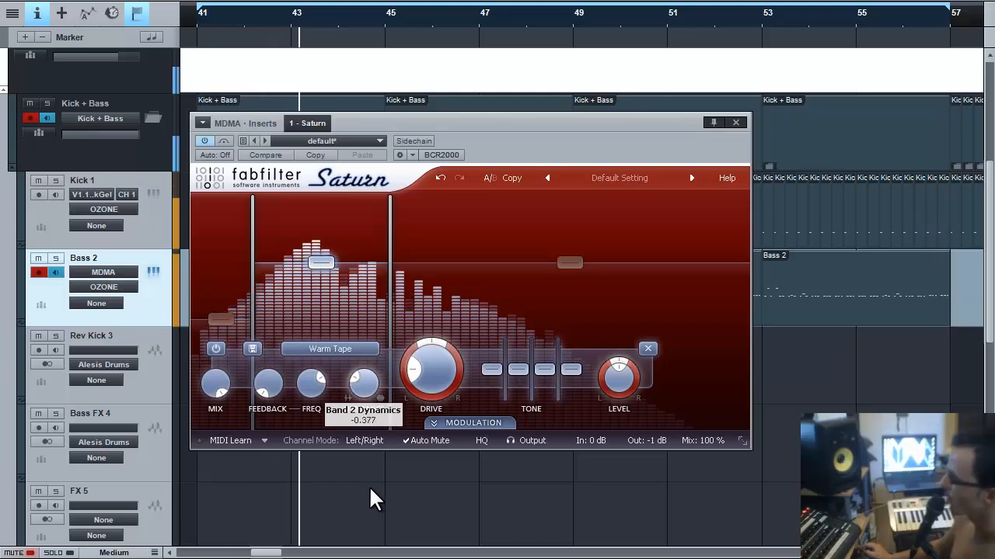
drag(371, 499, 370, 500)
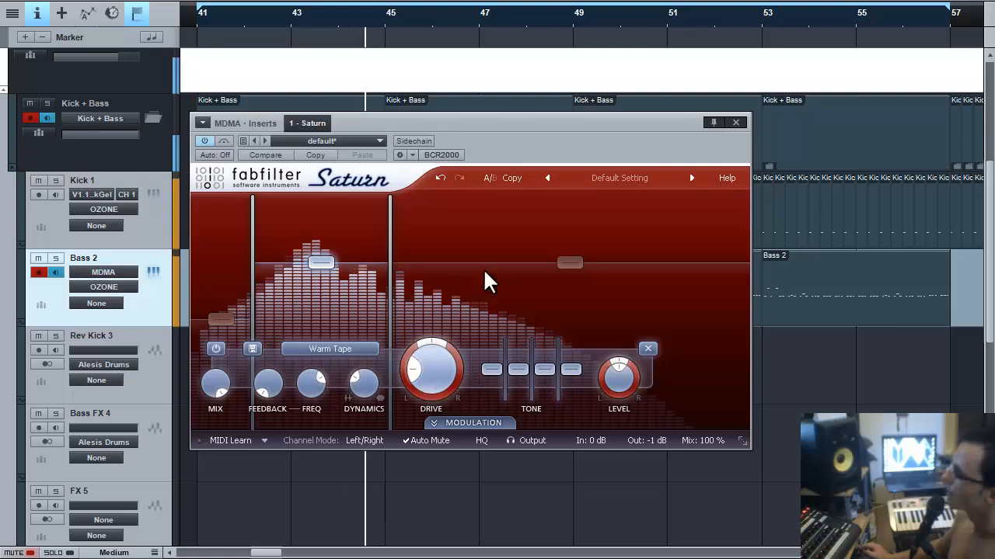
Set Saturn band 3 to Warm Tube saturation with dynamics about 0.66.
click(495, 288)
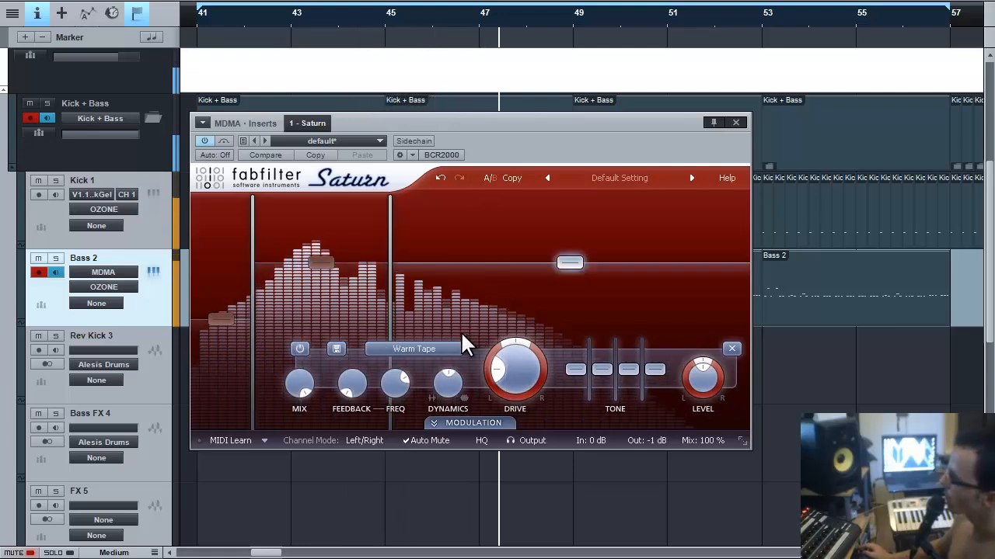
click(439, 351)
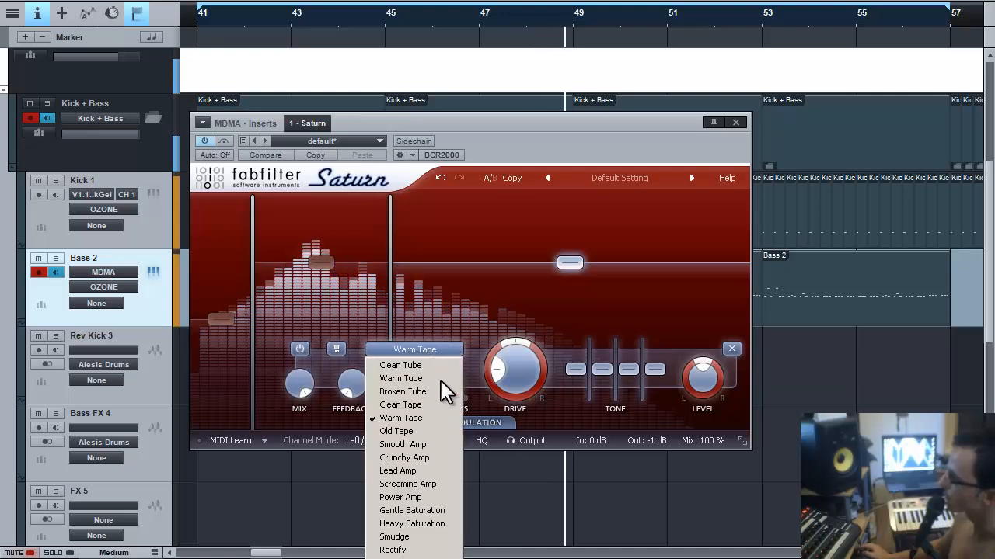
click(437, 448)
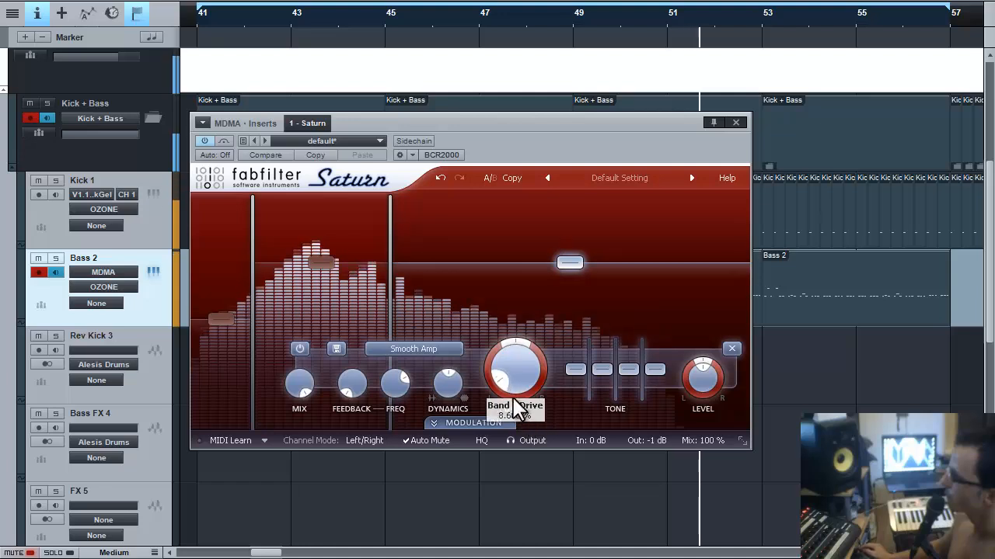
click(437, 352)
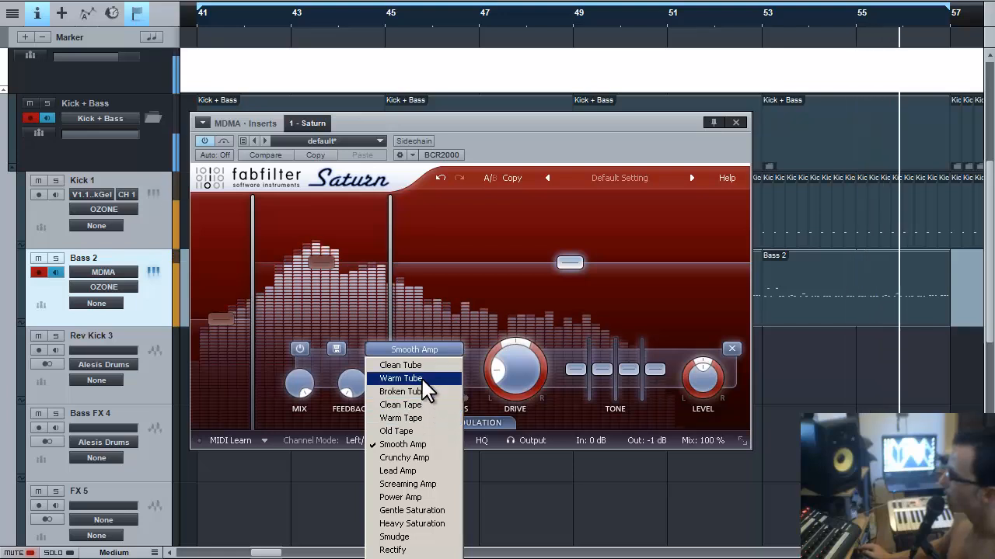
click(426, 379)
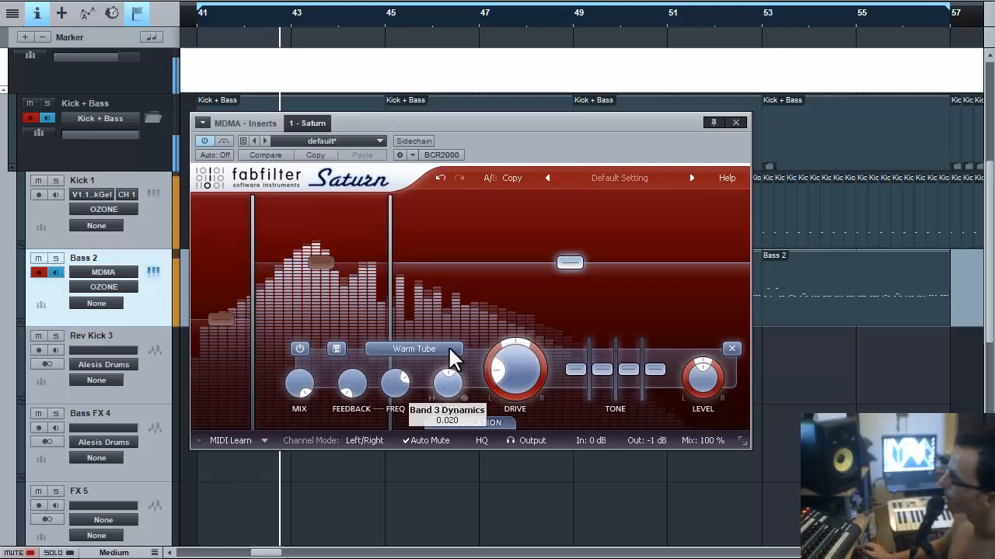
drag(457, 403, 446, 278)
drag(458, 408, 451, 353)
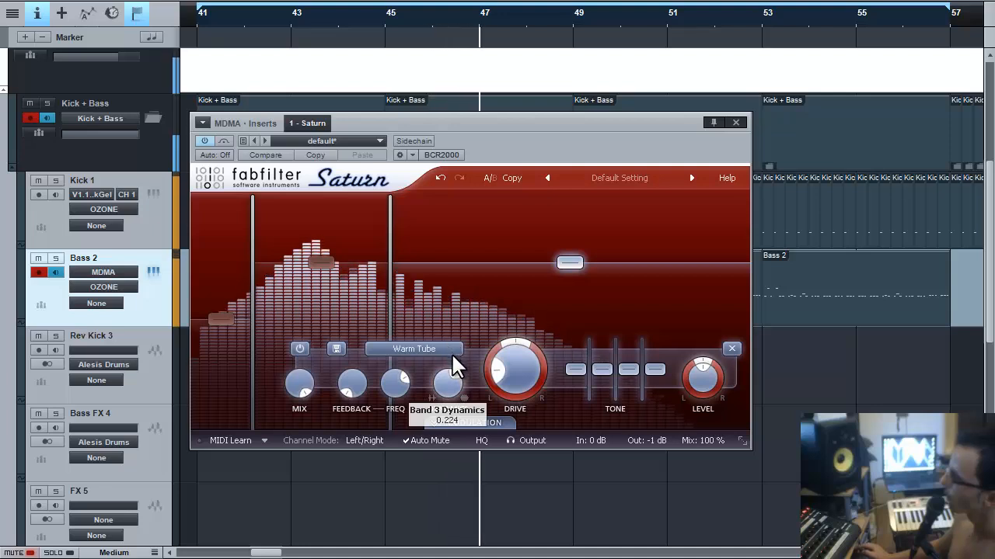
Set band 3 feedback around 53%, lower its mix toward 75%, and nudge drive to about 22%.
drag(349, 361, 355, 310)
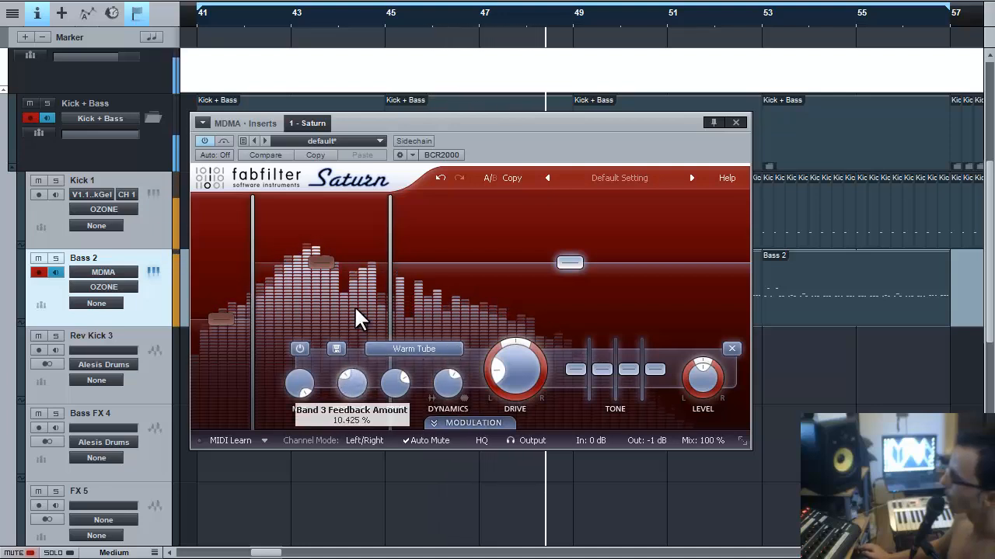
drag(340, 205, 363, 297)
mouse_move(305, 376)
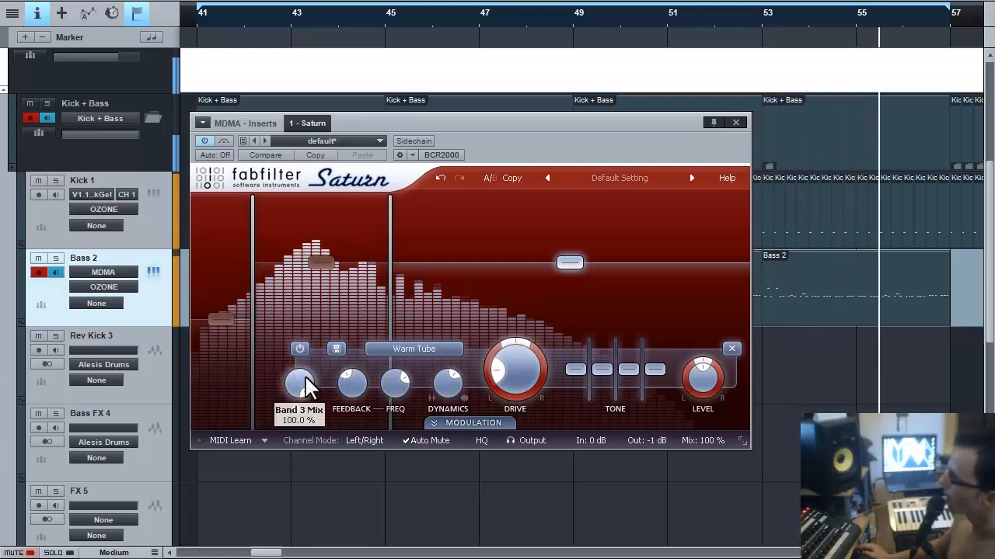
drag(305, 383, 315, 430)
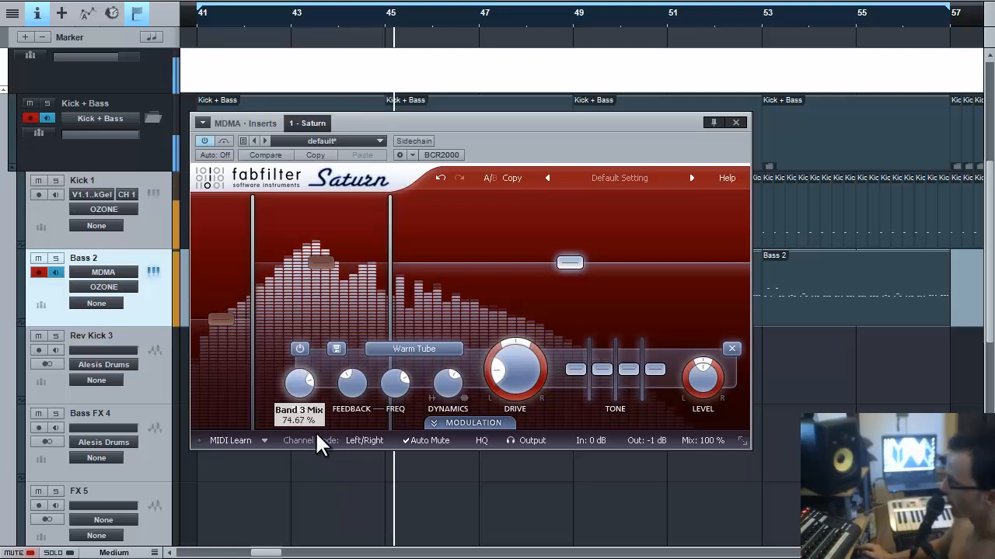
drag(519, 368, 516, 357)
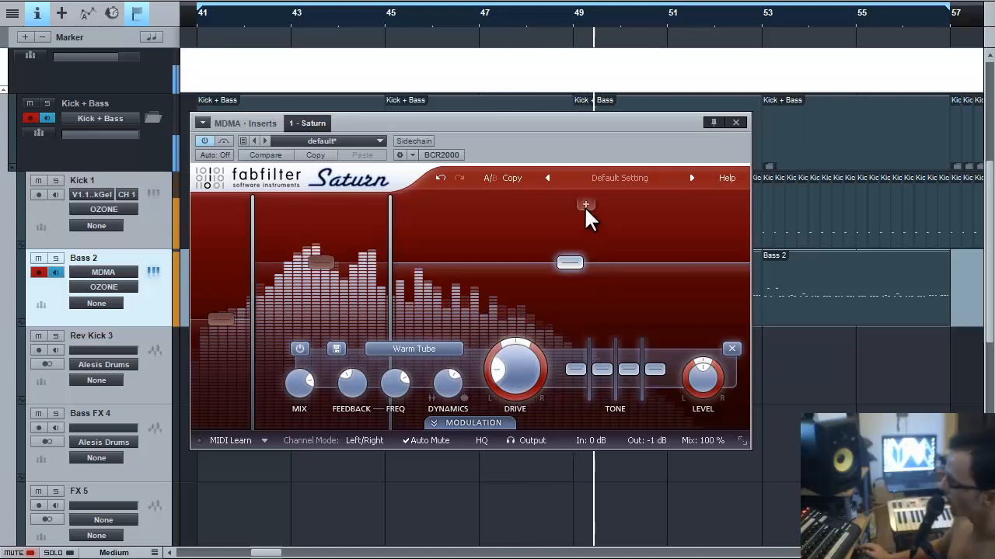
Add a fourth Saturn band above about 2326 Hz with its level at -7.80 dB.
click(584, 206)
drag(677, 278, 682, 404)
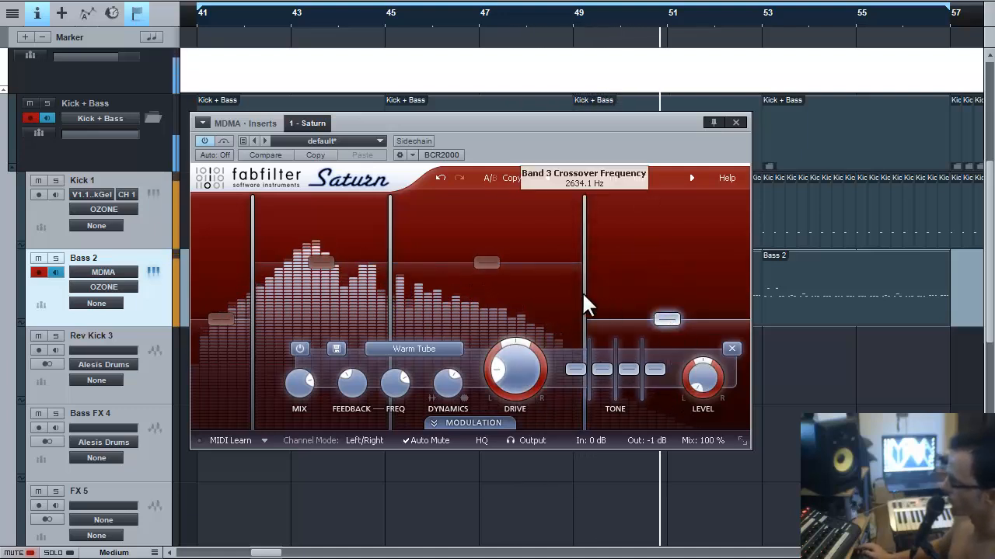
mouse_move(587, 293)
mouse_down()
mouse_move(544, 296)
mouse_move(579, 293)
mouse_up()
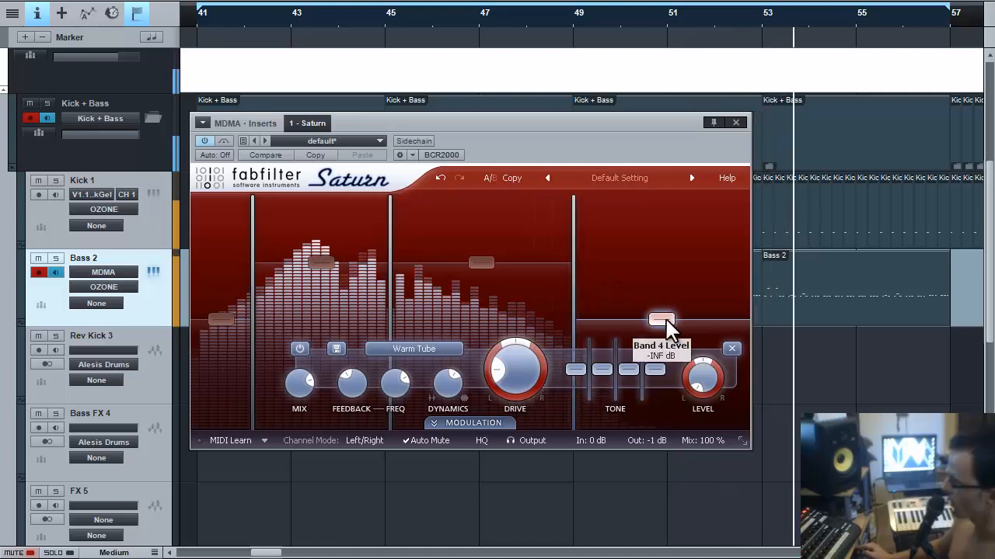
drag(664, 319, 650, 265)
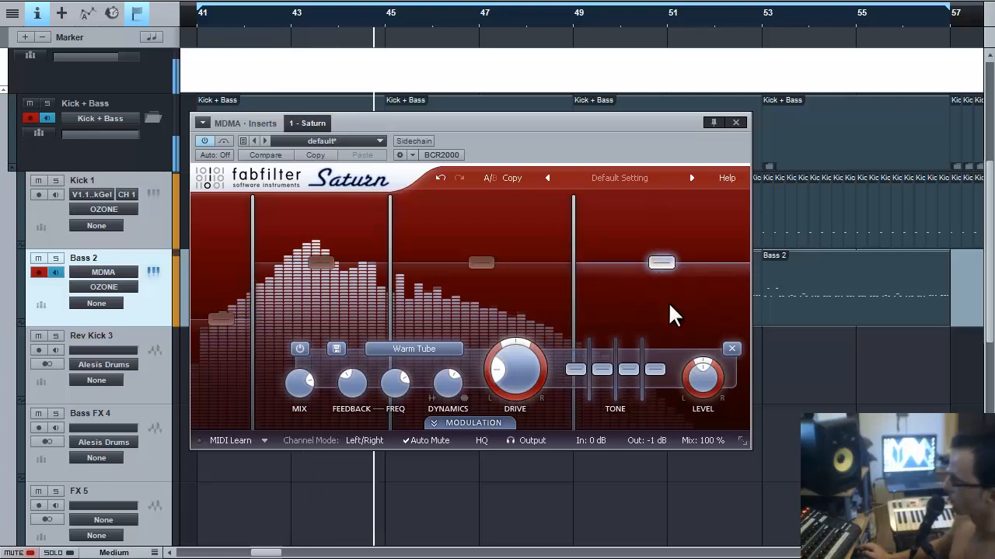
Set band 4 to Smooth Amp, fine-tune its crossover, lower dynamics to about -0.64, and mix 100%.
click(444, 350)
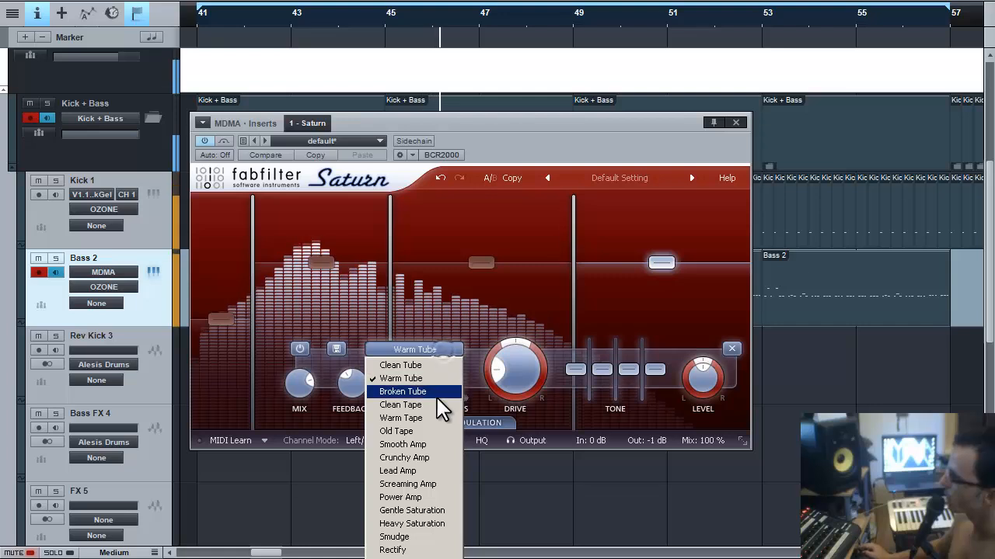
click(434, 444)
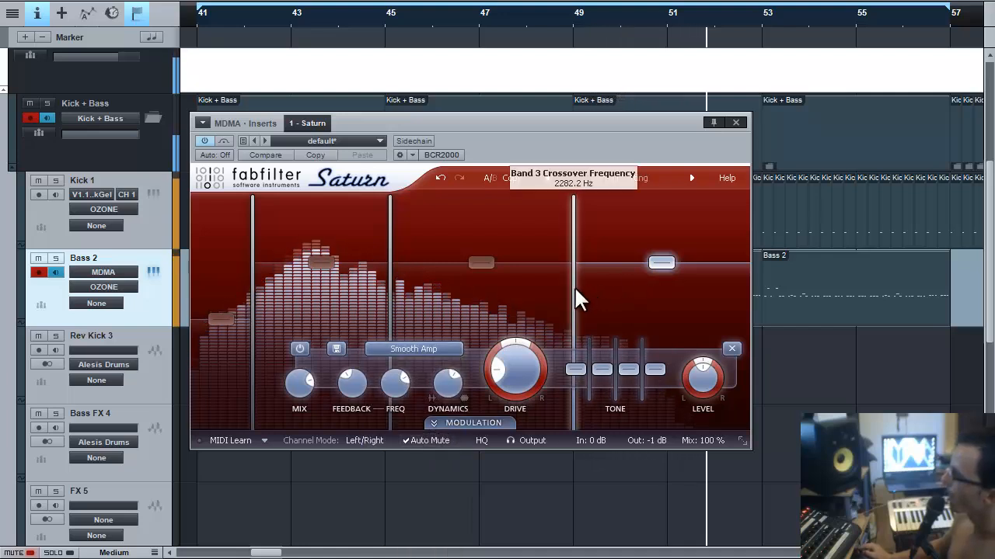
mouse_move(576, 292)
mouse_down()
mouse_move(619, 286)
mouse_move(575, 286)
mouse_up()
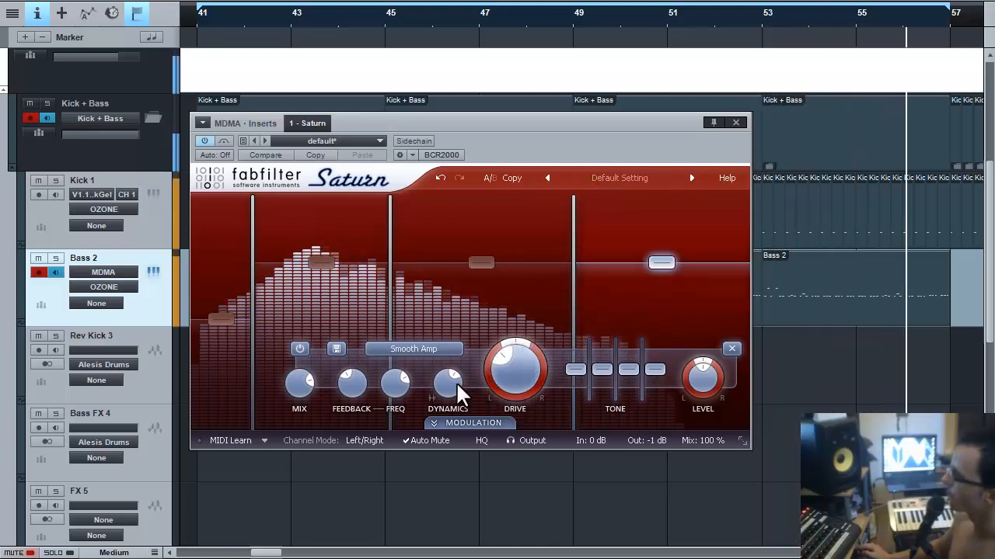
drag(453, 393, 446, 453)
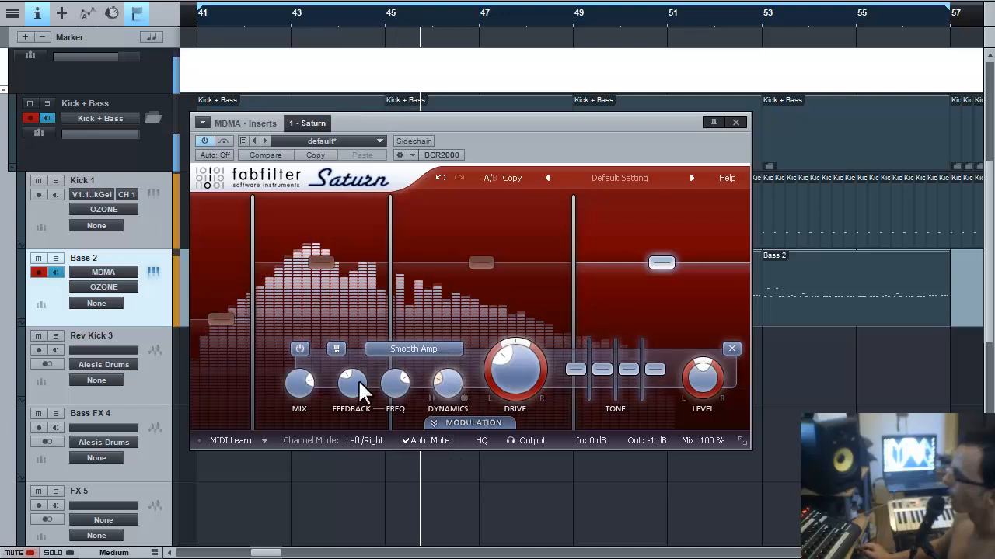
drag(299, 382, 284, 357)
Keep band 4 on Smooth Amp with lower feedback, dynamics 0.27, drive 9% and treble -4.32 dB.
click(445, 349)
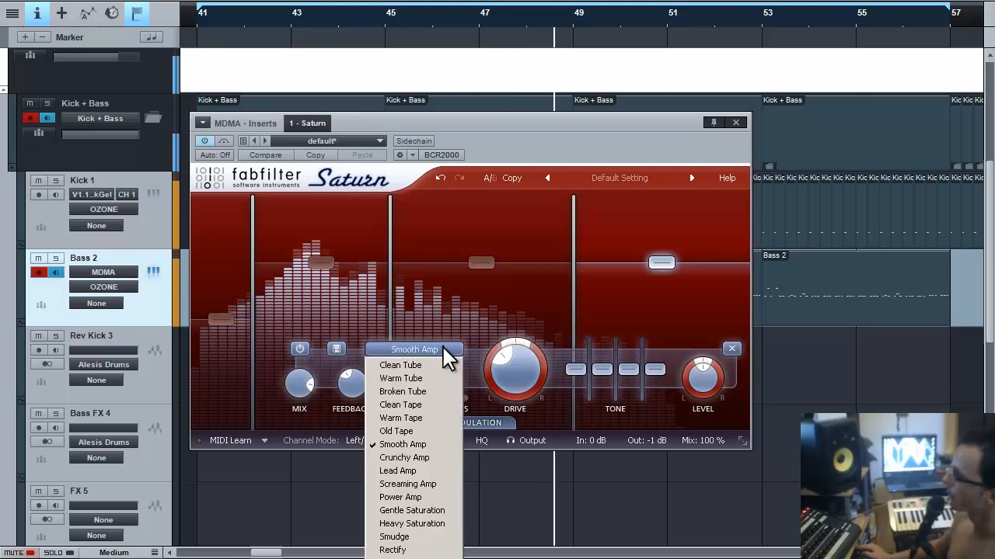
click(437, 458)
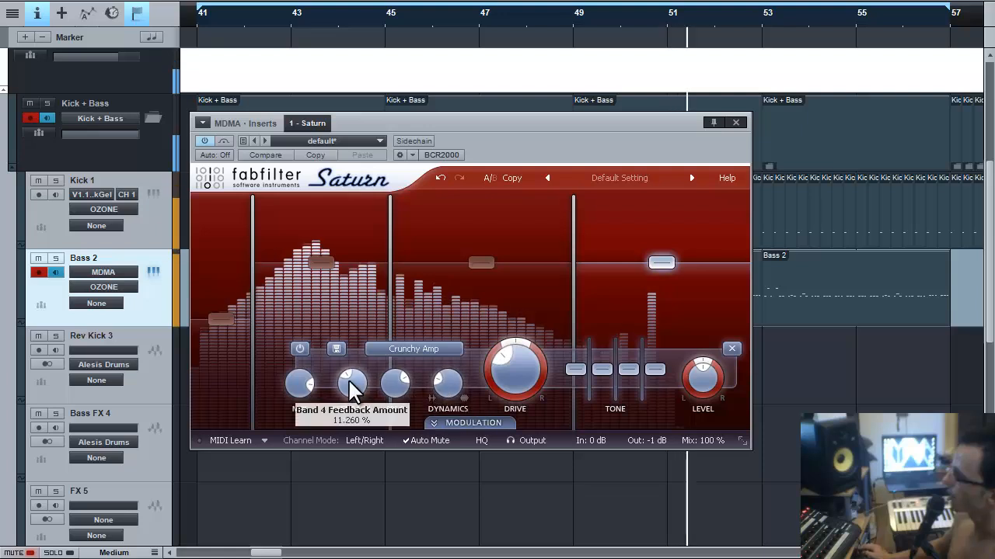
drag(351, 388, 354, 459)
click(436, 350)
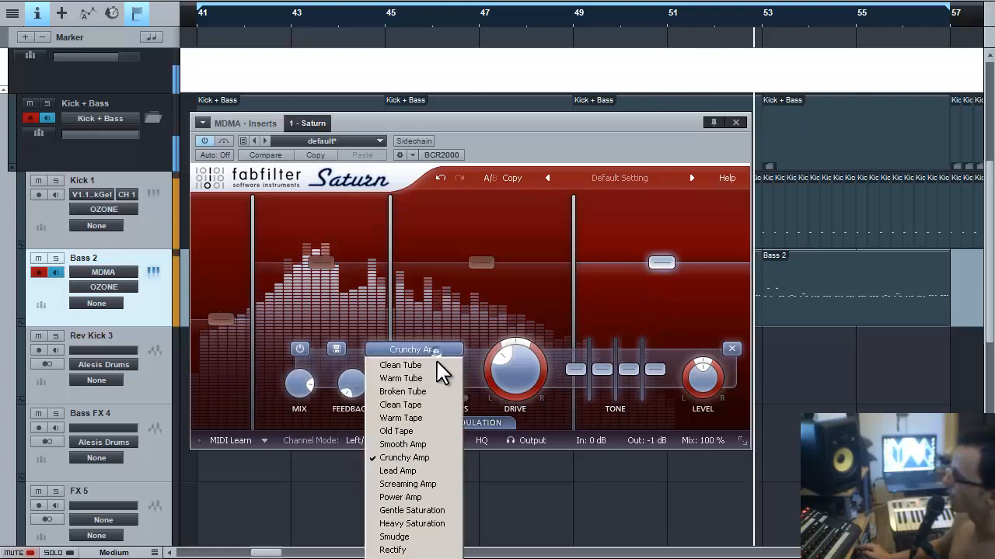
click(435, 444)
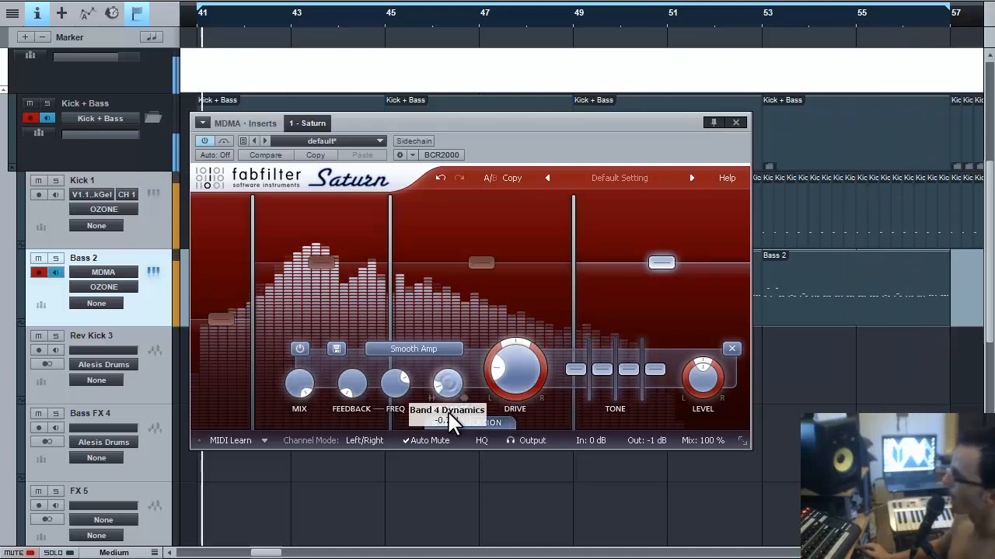
drag(449, 415, 441, 352)
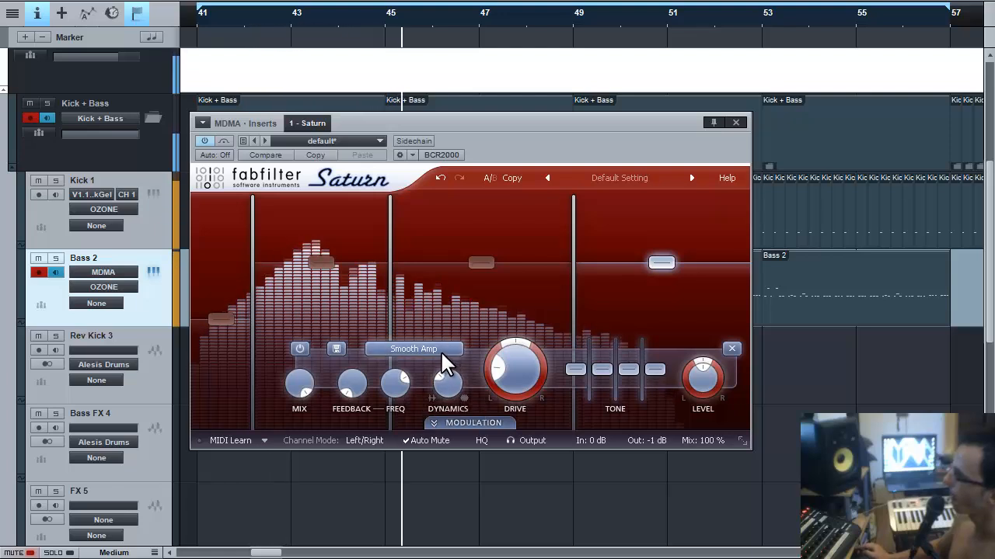
drag(534, 389, 536, 404)
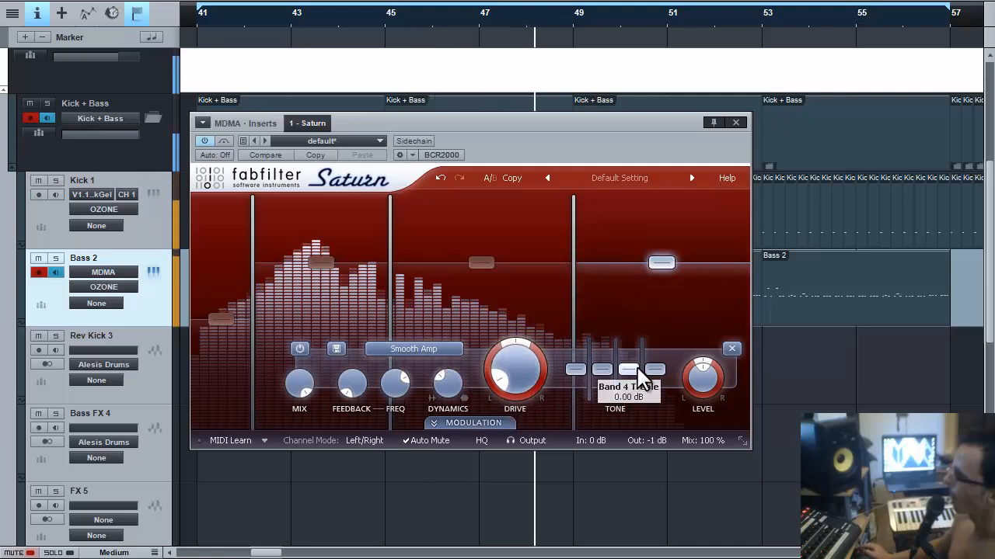
mouse_move(635, 371)
mouse_down()
mouse_move(637, 387)
mouse_move(651, 365)
mouse_up()
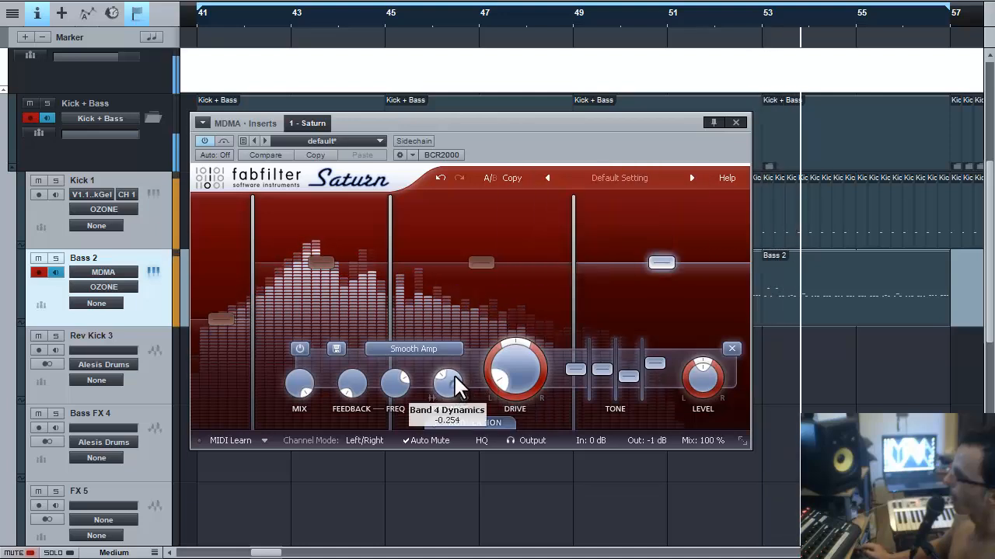
Switch band 4 to Crunchy Amp, settling its drive and raising dynamics.
click(439, 353)
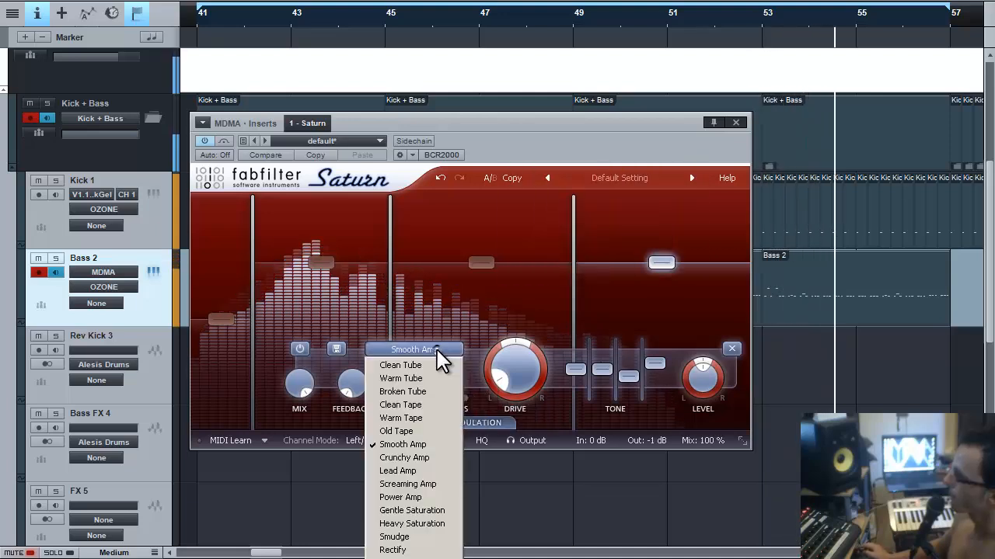
click(450, 460)
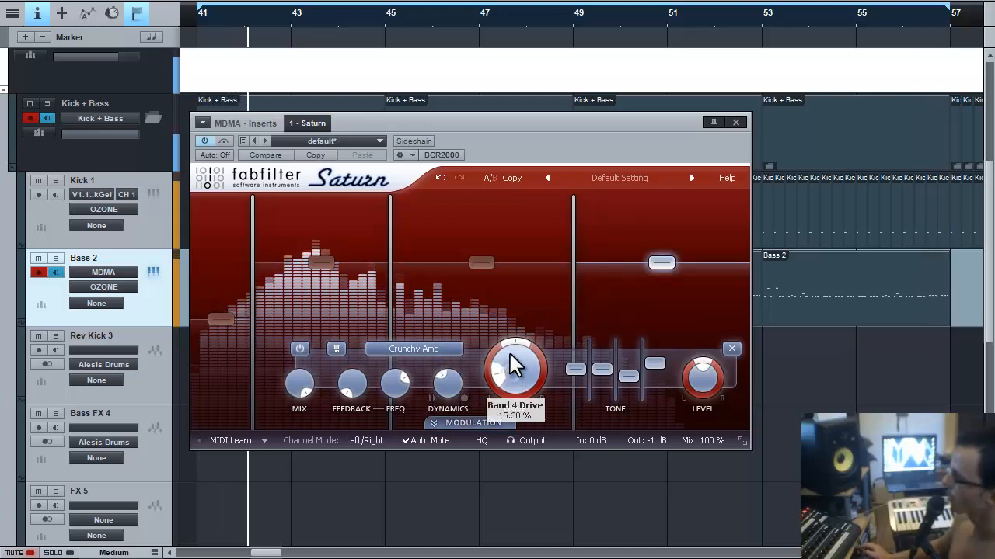
drag(501, 319, 502, 296)
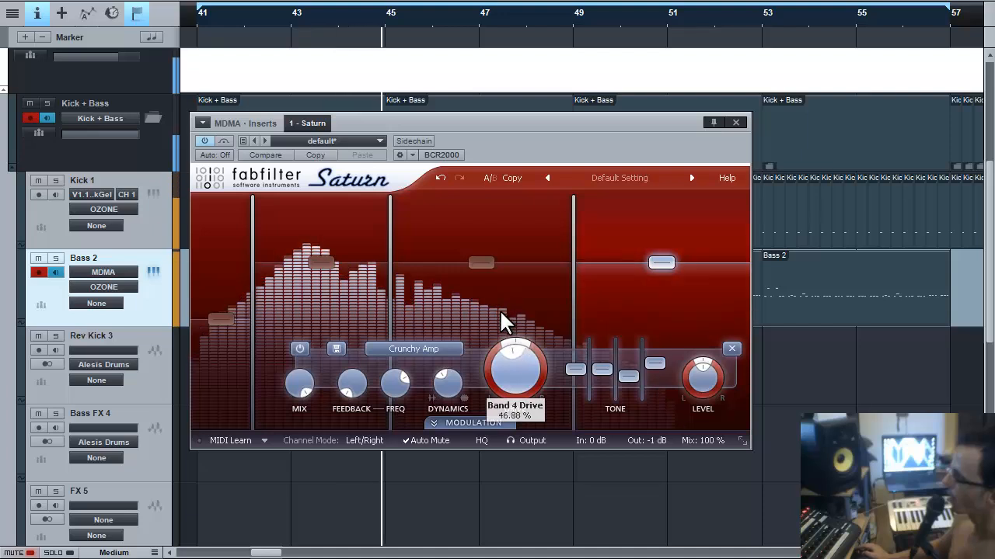
drag(501, 317, 495, 276)
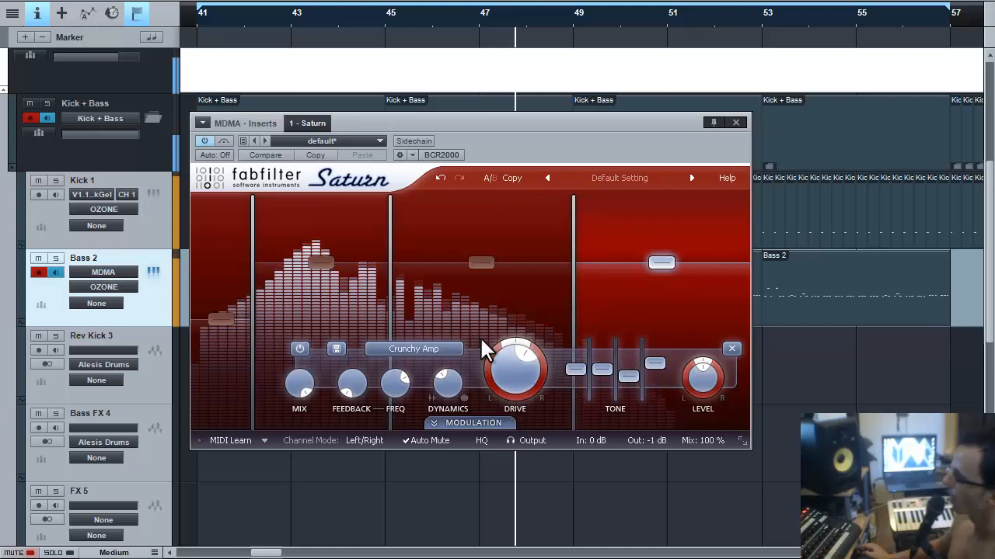
drag(455, 381, 460, 430)
drag(502, 358, 507, 400)
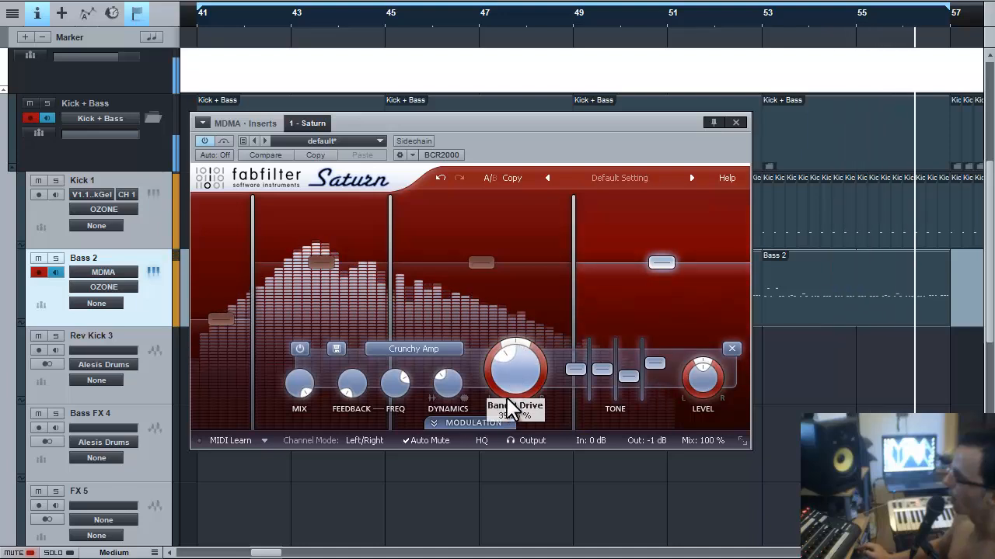
Set band 4's mix to about 50% and slightly nudge its dynamics.
drag(301, 387, 311, 411)
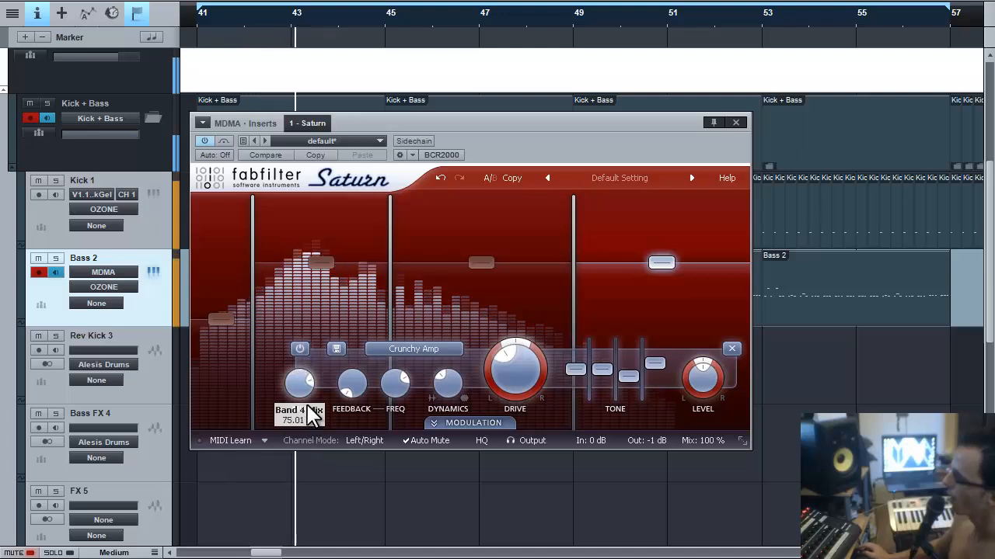
drag(304, 523, 301, 508)
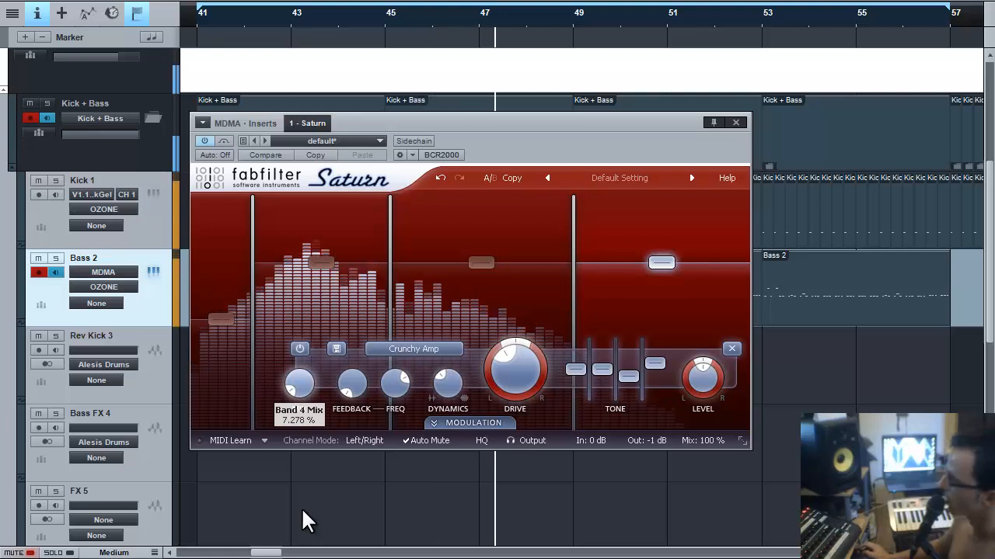
drag(302, 508, 304, 414)
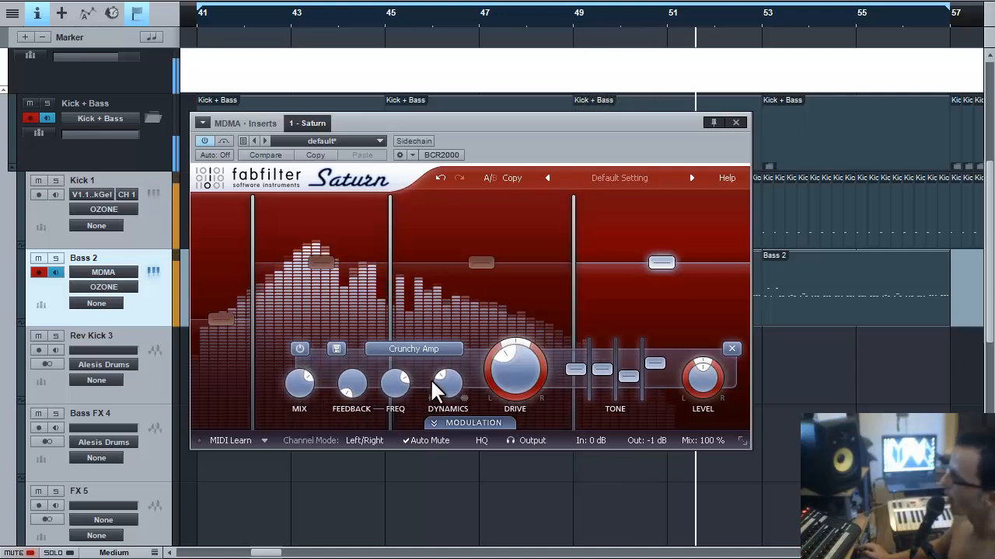
drag(442, 383, 442, 388)
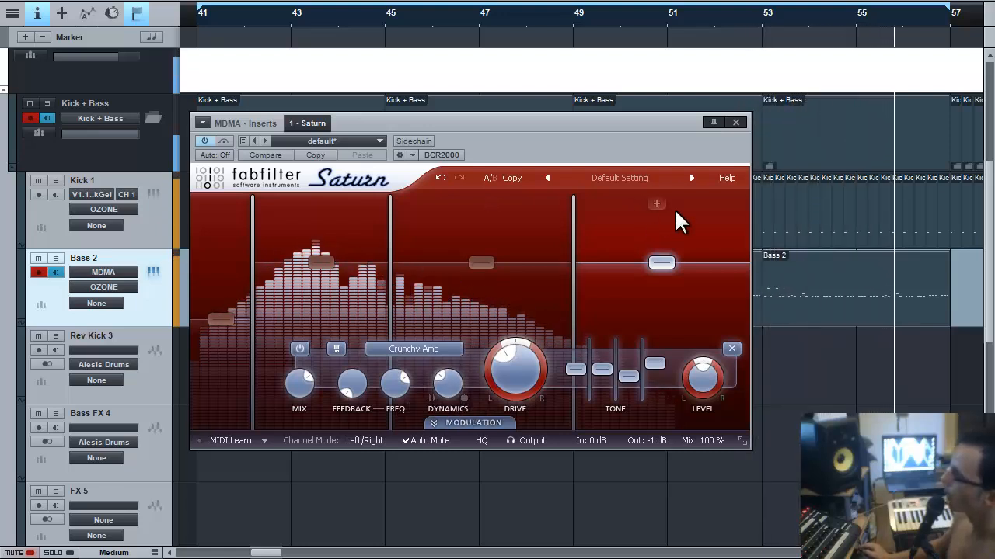
During playback, A/B Saturn on Bass 2 with repeated bypass toggles, leave it on, and close its window.
click(736, 122)
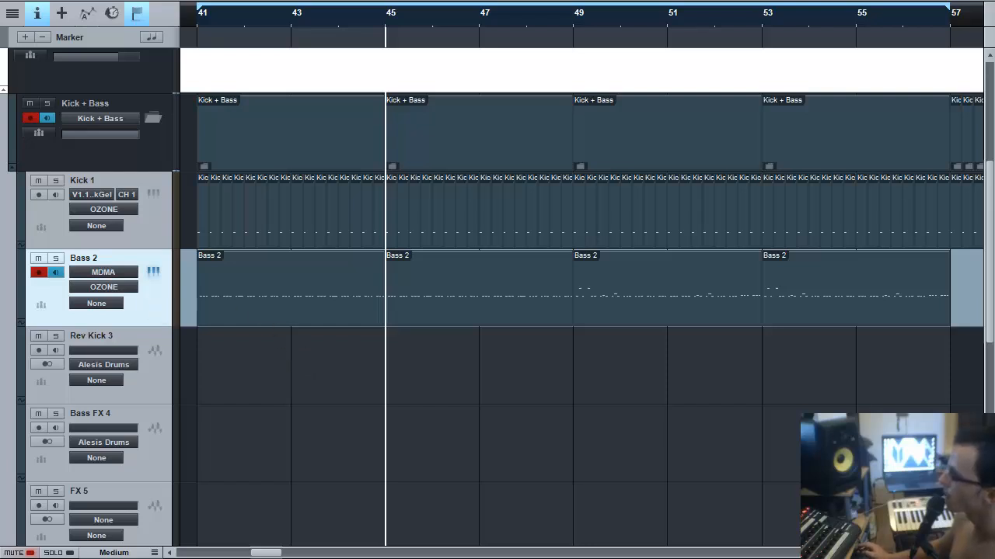
key(F11)
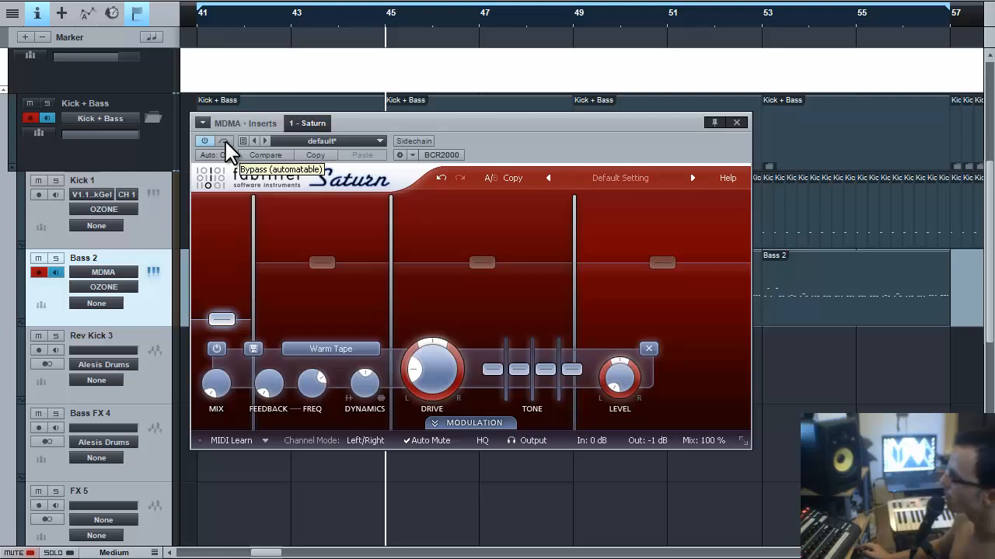
key(space)
click(224, 142)
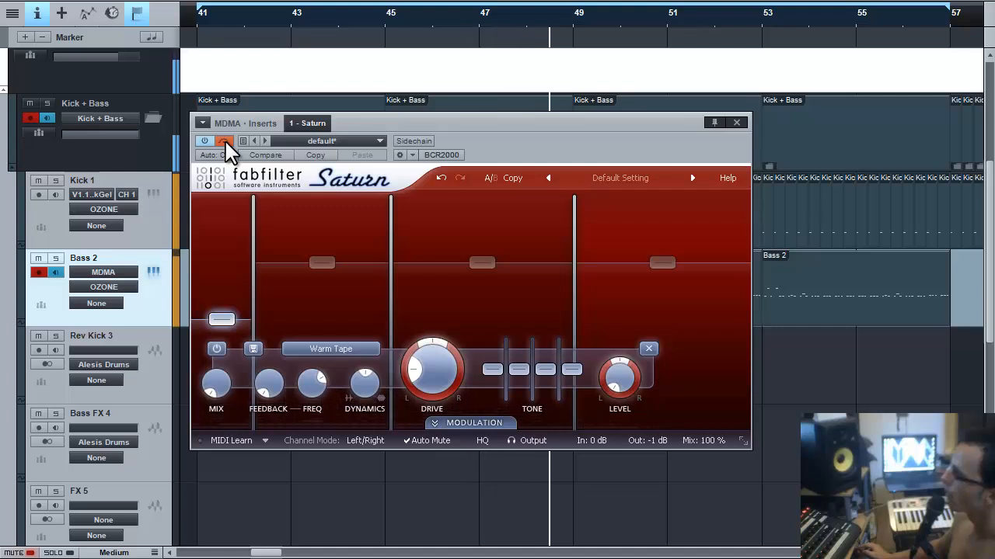
click(225, 142)
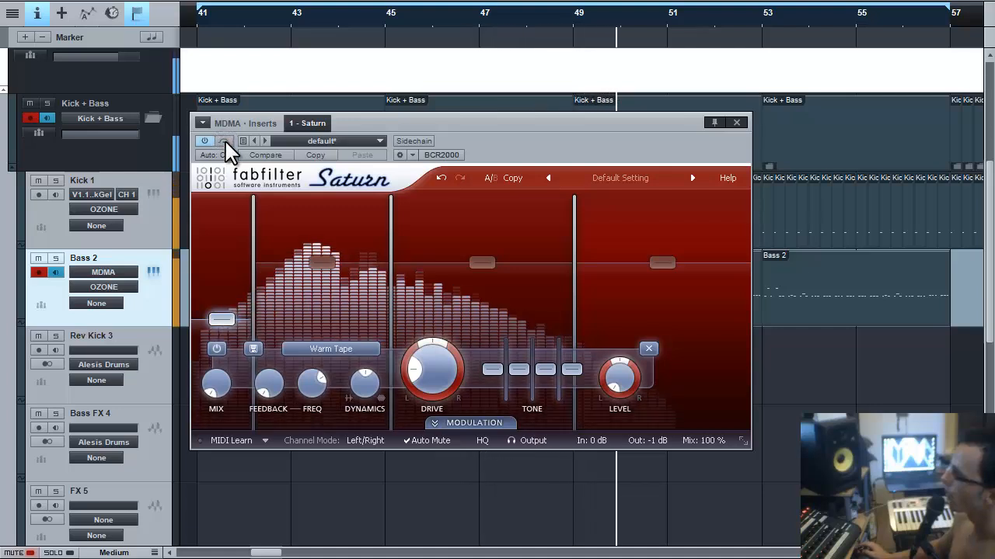
click(224, 142)
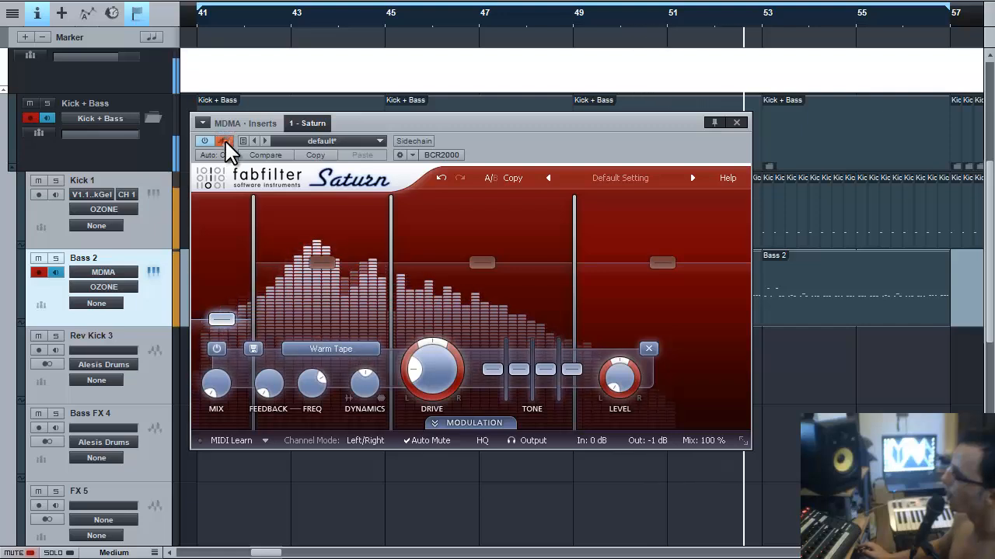
click(225, 141)
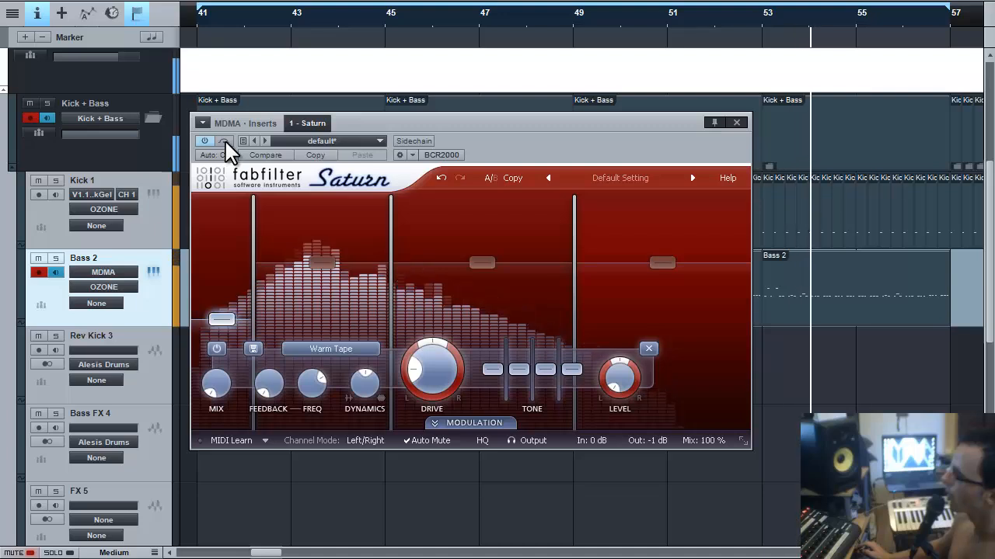
click(224, 142)
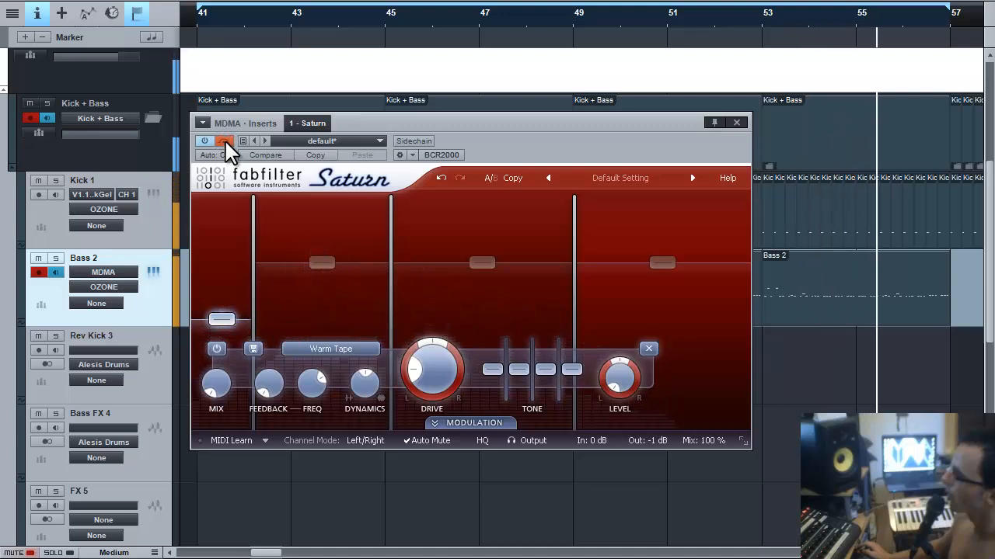
click(225, 142)
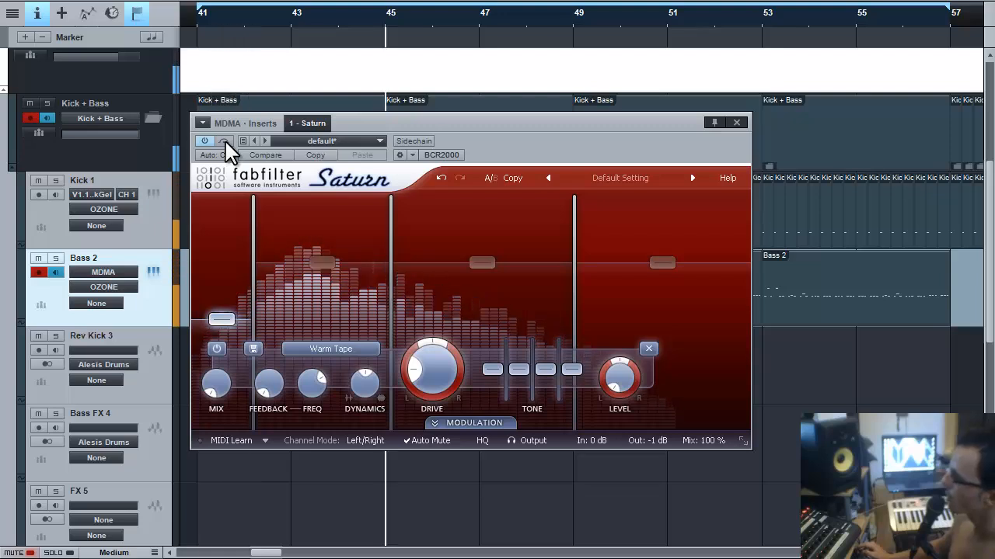
click(737, 123)
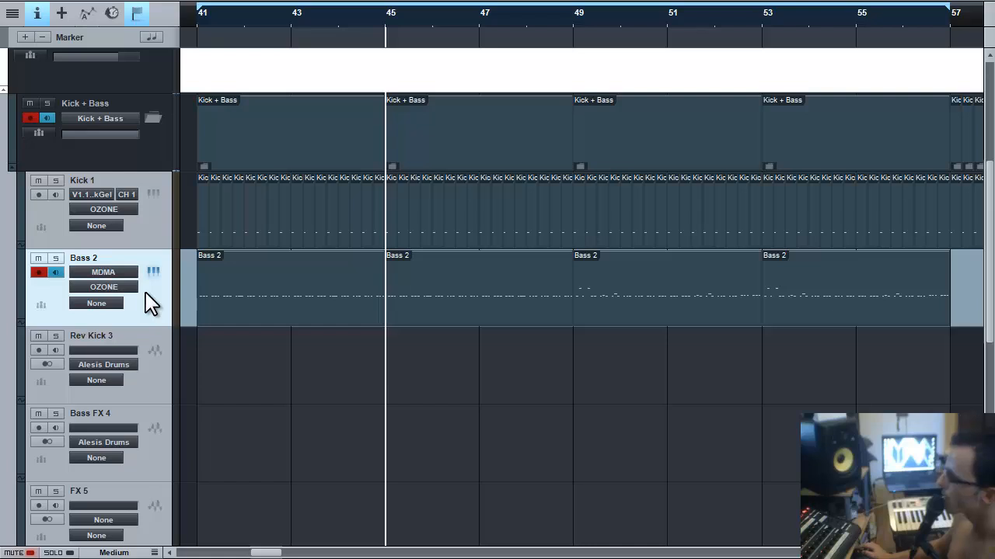
Reselect Bass 2 and drop RCompressor Stereo onto it as its second insert.
click(146, 236)
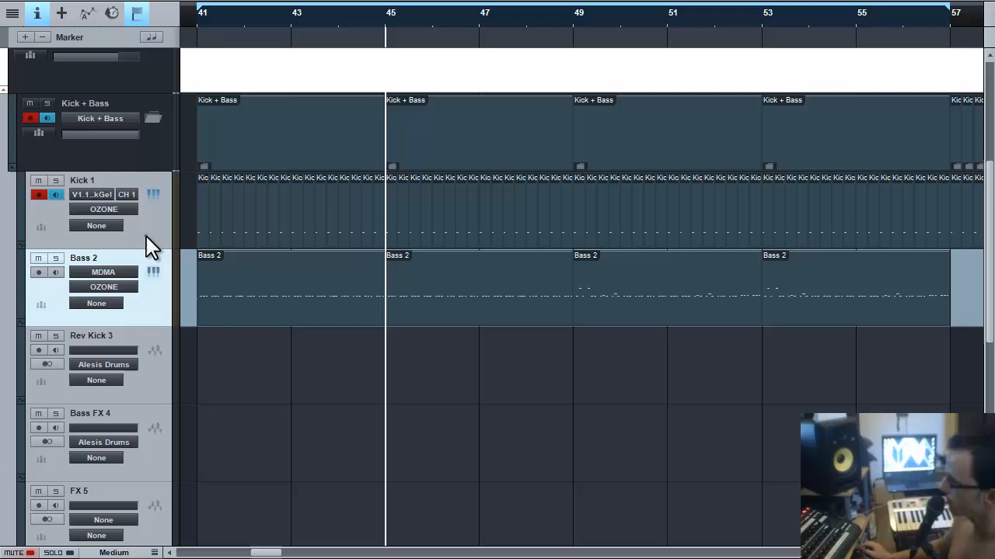
click(163, 302)
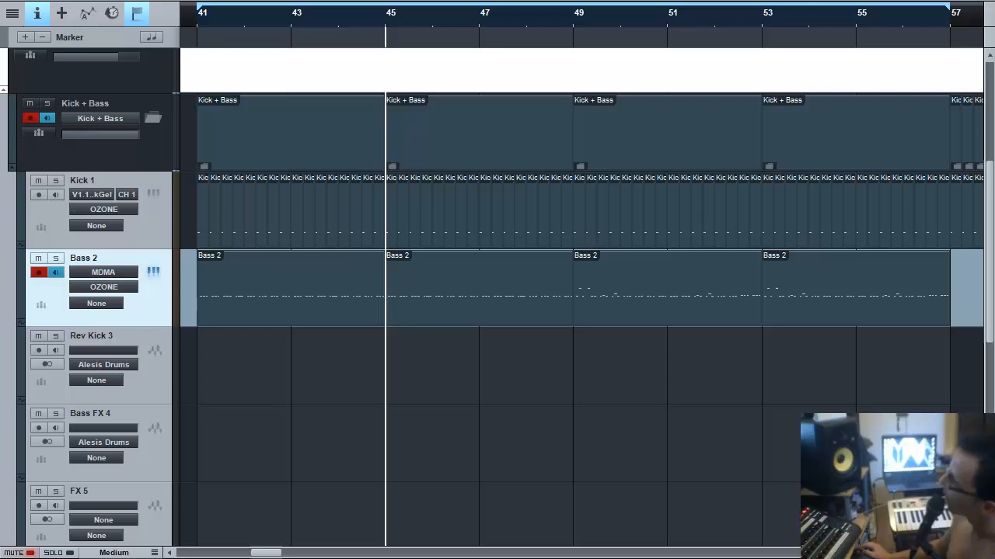
drag(986, 214, 1, 277)
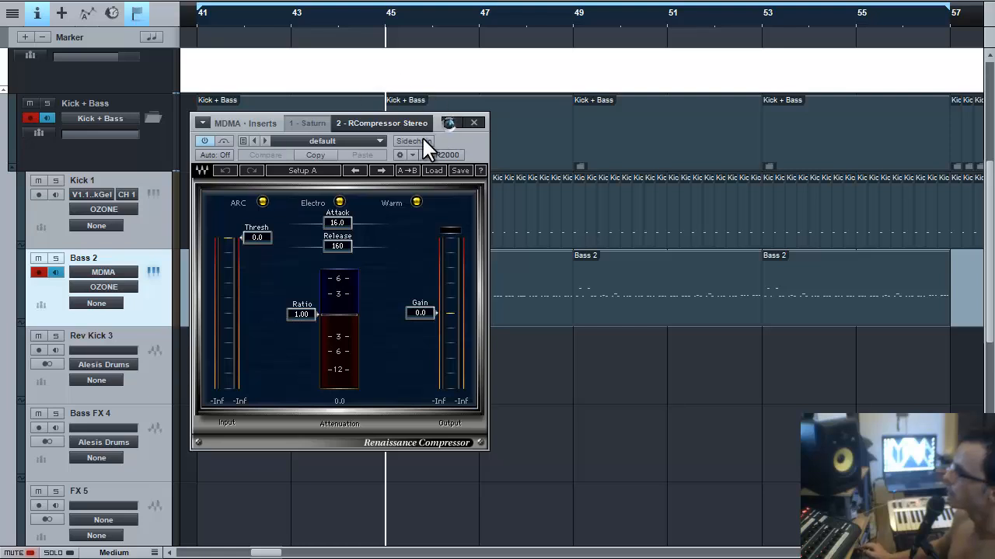
Route Kick 1's output into the RCompressor Stereo sidechain on Bass 2 and start playback.
click(152, 238)
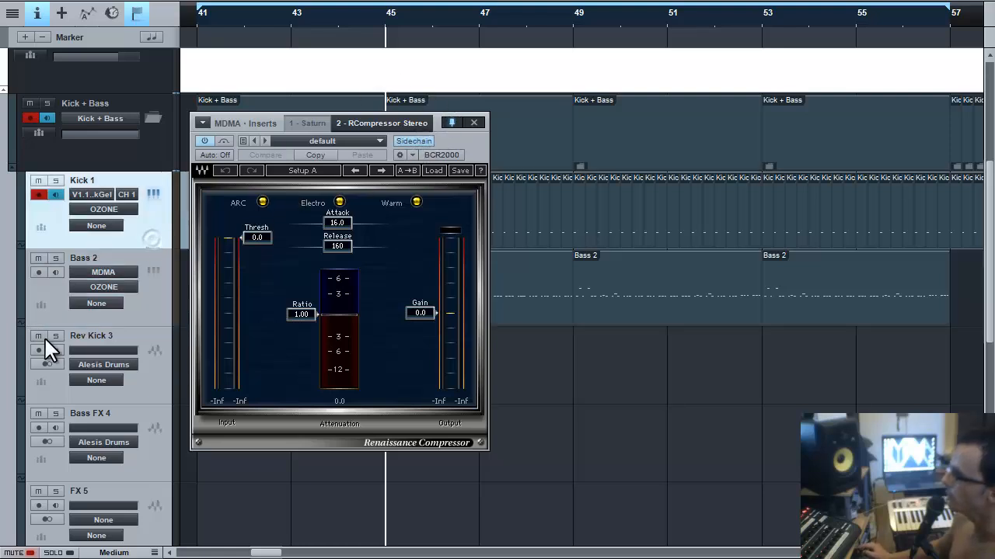
click(1, 278)
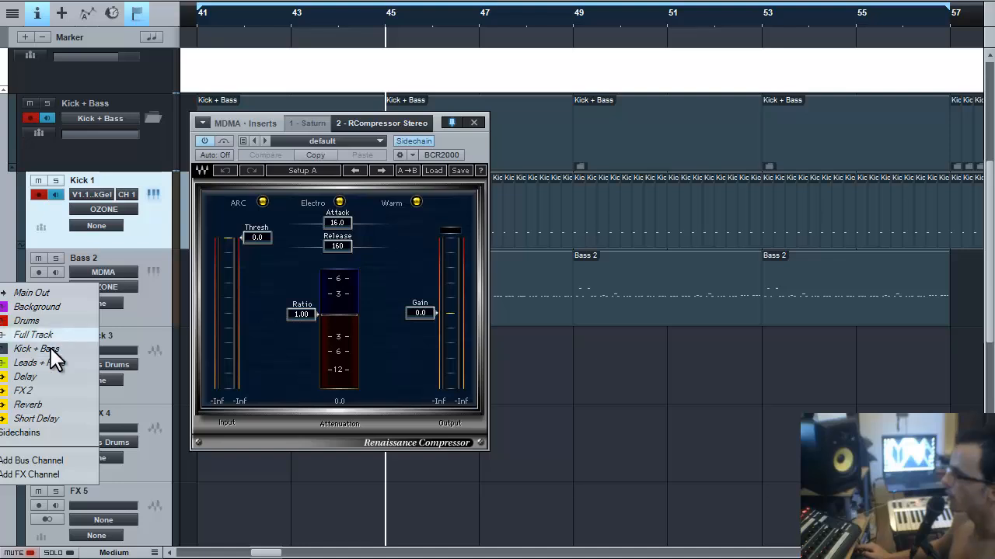
click(44, 437)
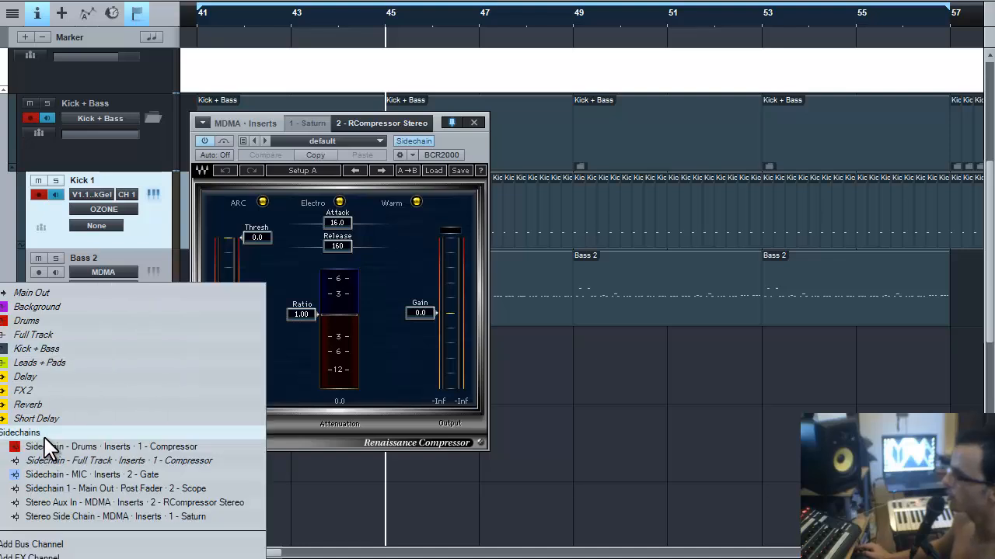
click(136, 517)
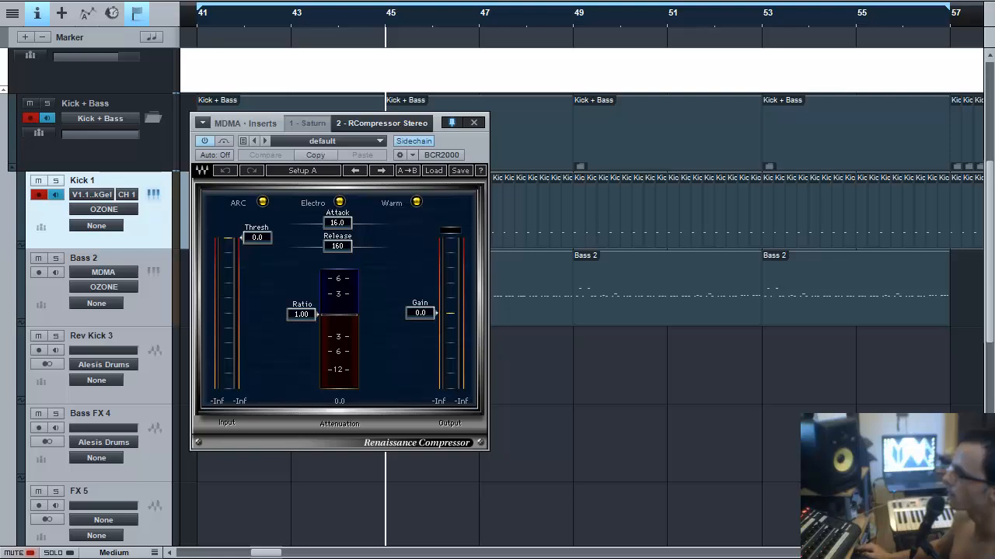
click(1, 448)
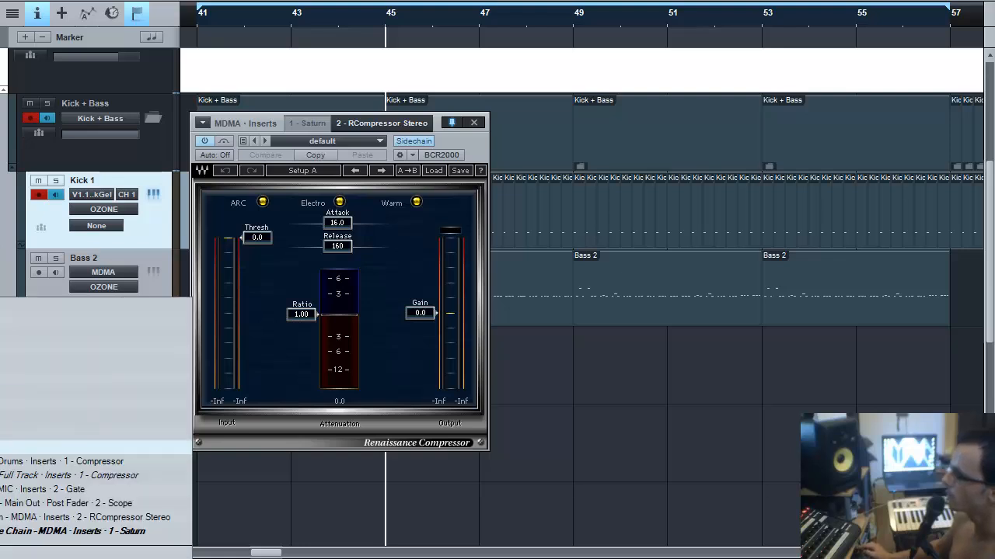
click(162, 518)
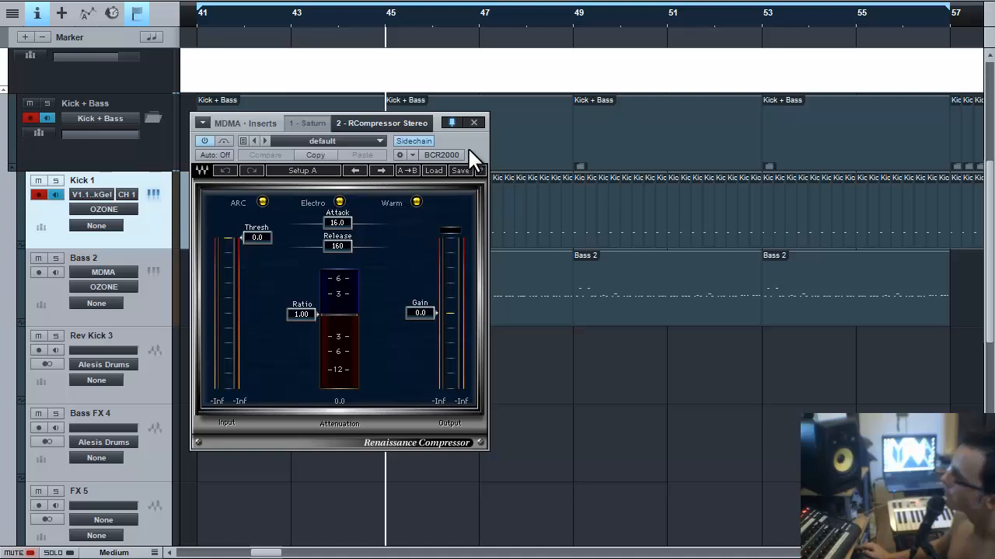
key(space)
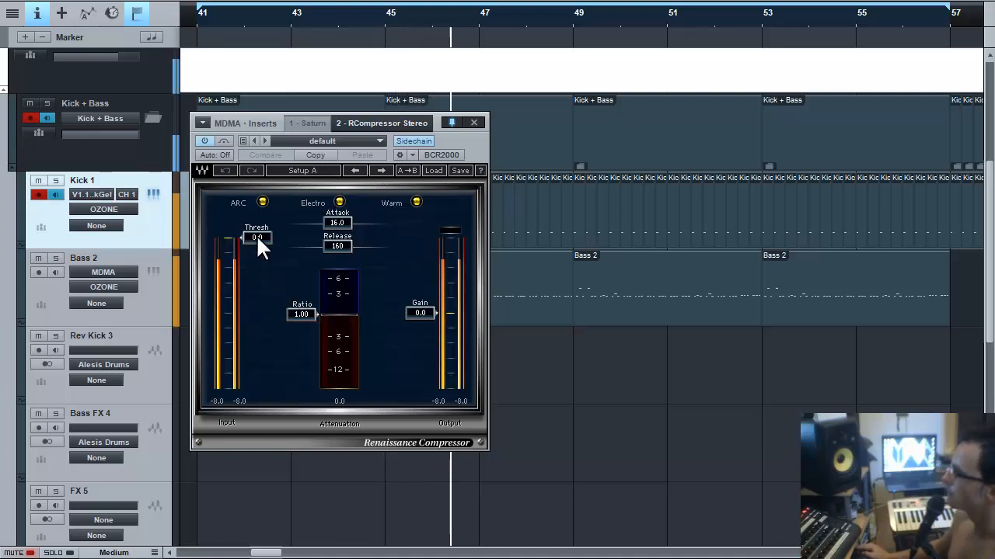
Experiment with the compressor's threshold, attack and release, settling the ratio at 3.75.
drag(259, 294, 308, 397)
drag(255, 266, 257, 279)
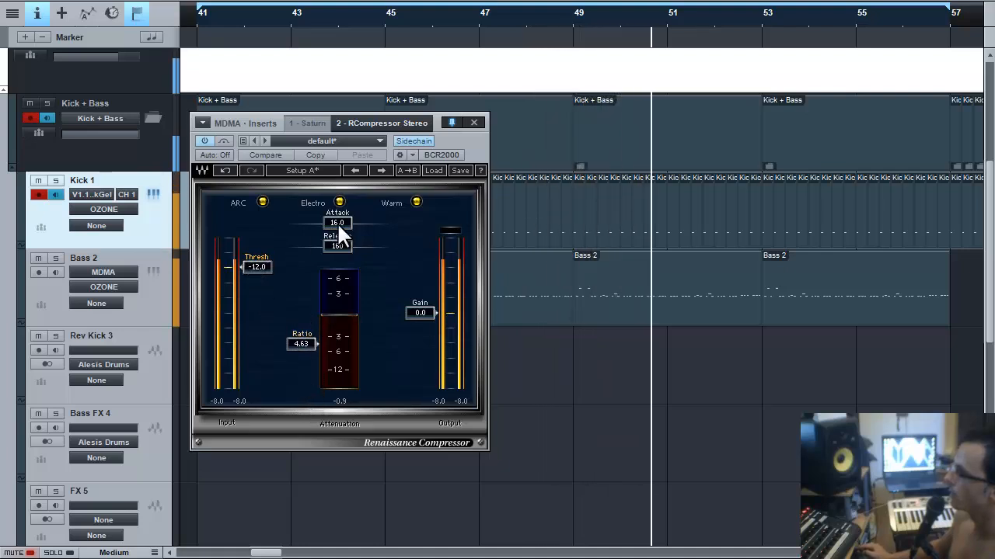
drag(338, 222, 193, 227)
drag(349, 249, 286, 249)
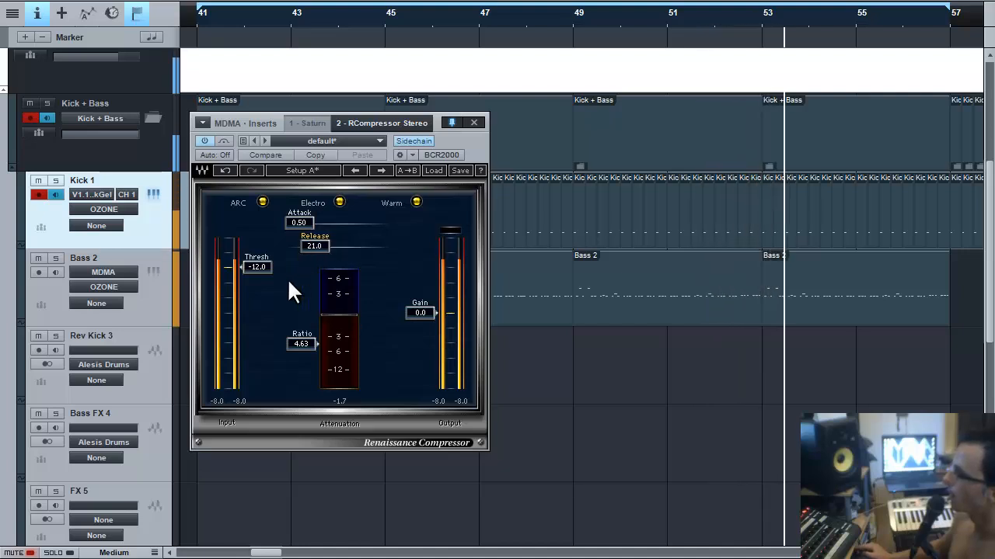
drag(259, 329, 257, 266)
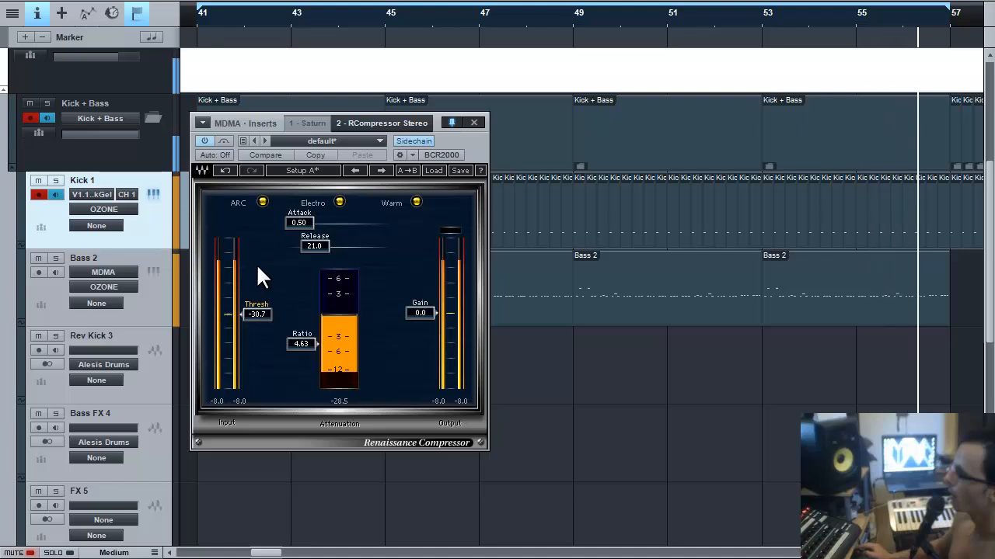
mouse_move(302, 342)
mouse_down()
mouse_move(314, 348)
mouse_move(309, 334)
mouse_up()
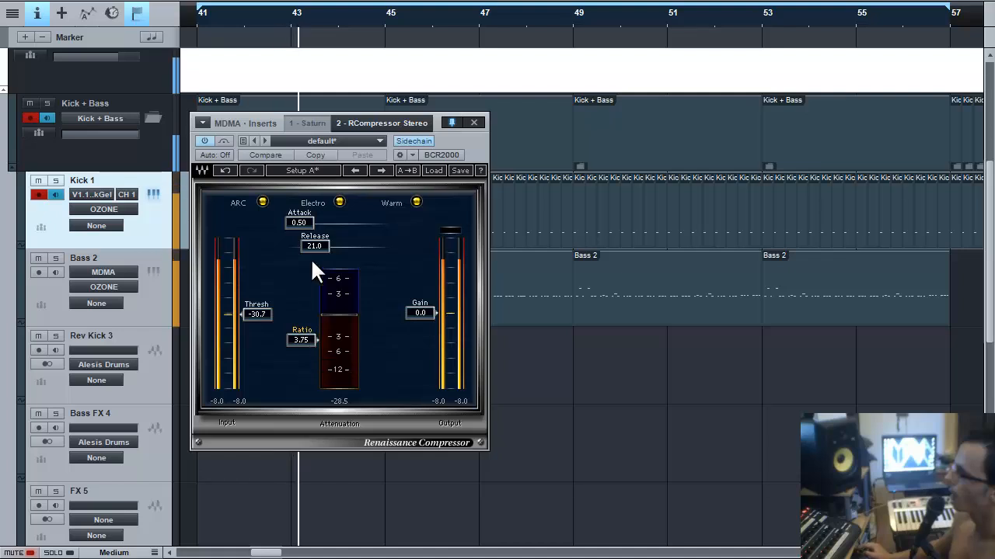
drag(308, 246, 342, 251)
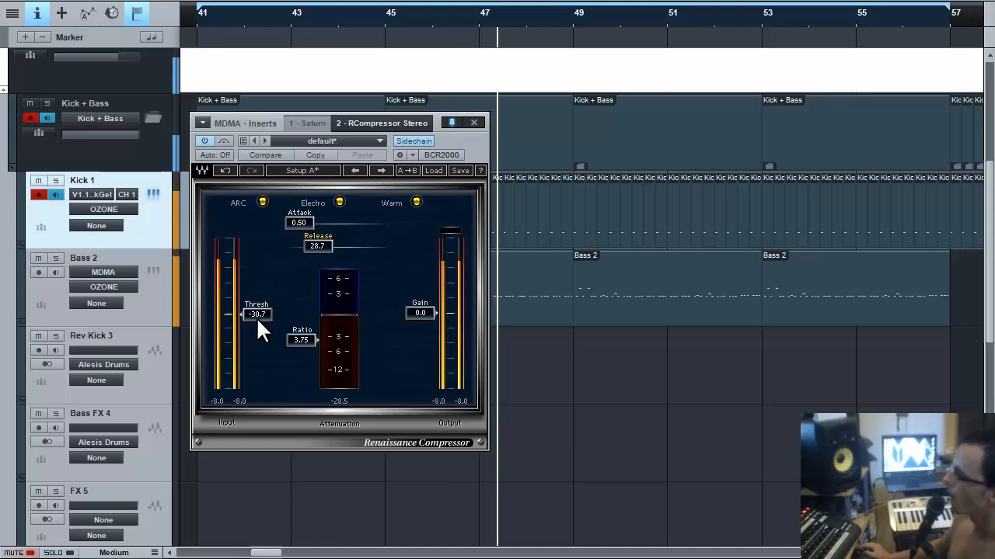
Set the compressor threshold to -46.5 and release to 27.2, then close its window.
drag(256, 317, 271, 374)
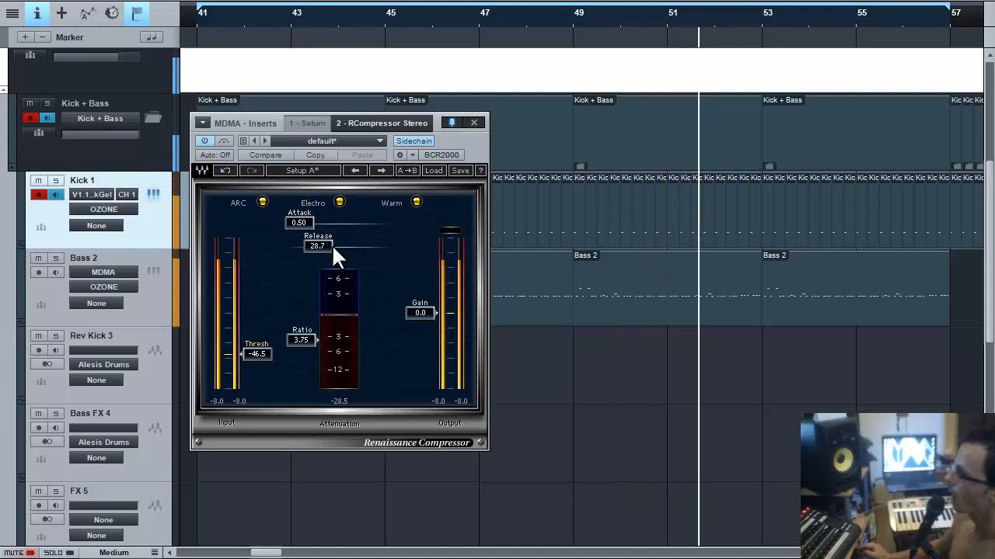
drag(329, 244, 323, 244)
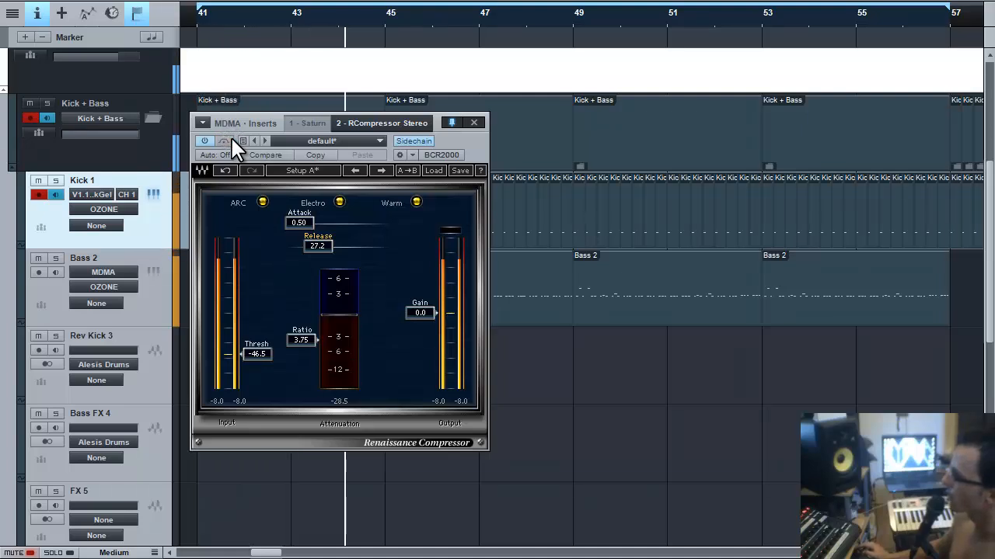
click(472, 123)
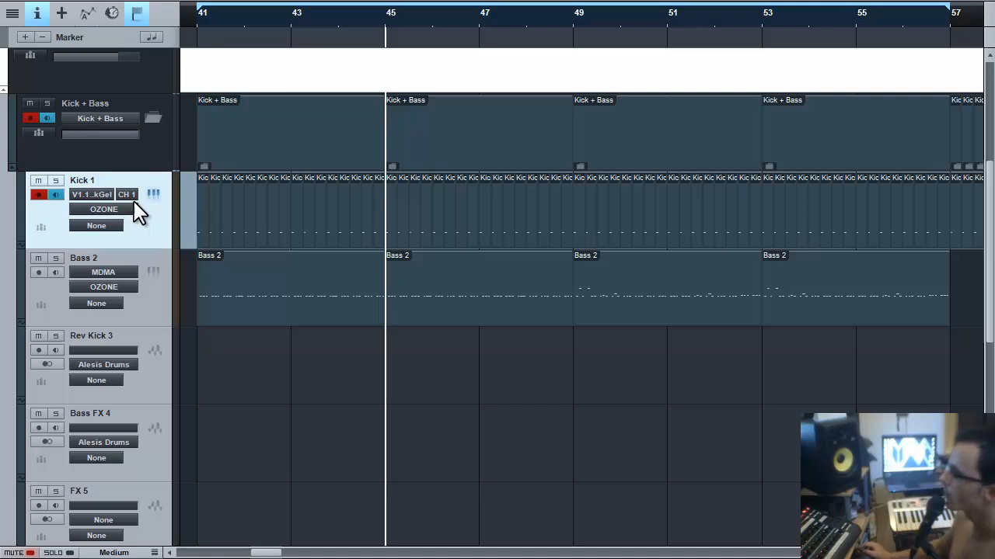
Add FabFilter Saturn as the third insert on the Kick + Bass folder track.
click(120, 159)
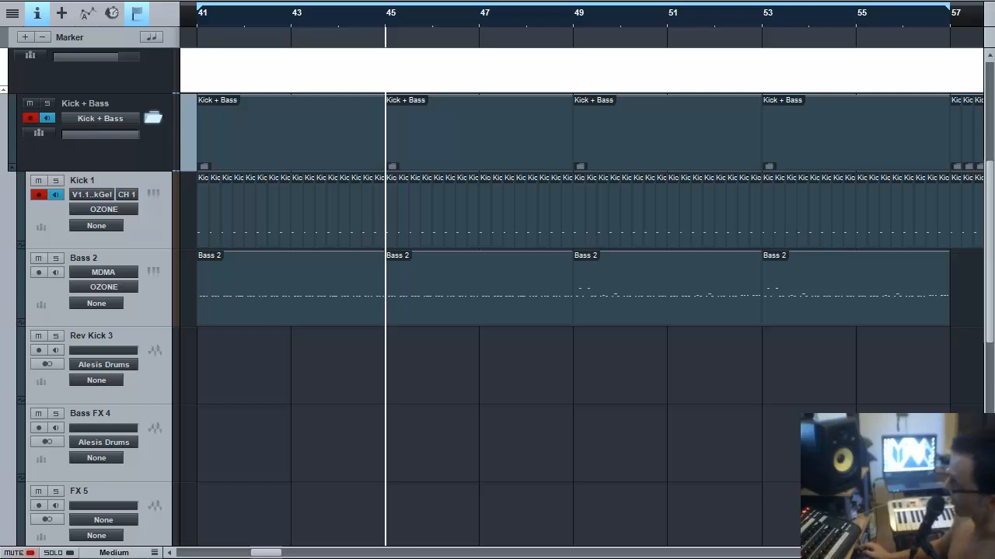
drag(913, 345, 104, 137)
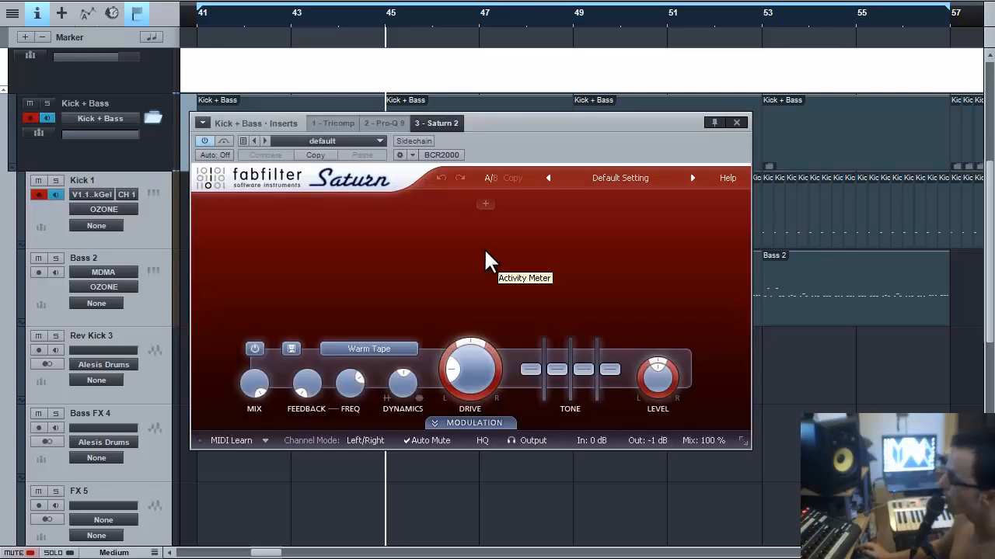
During playback, retune Saturn's band drive and dynamics (0.144) and lower its mix to about 60%.
key(space)
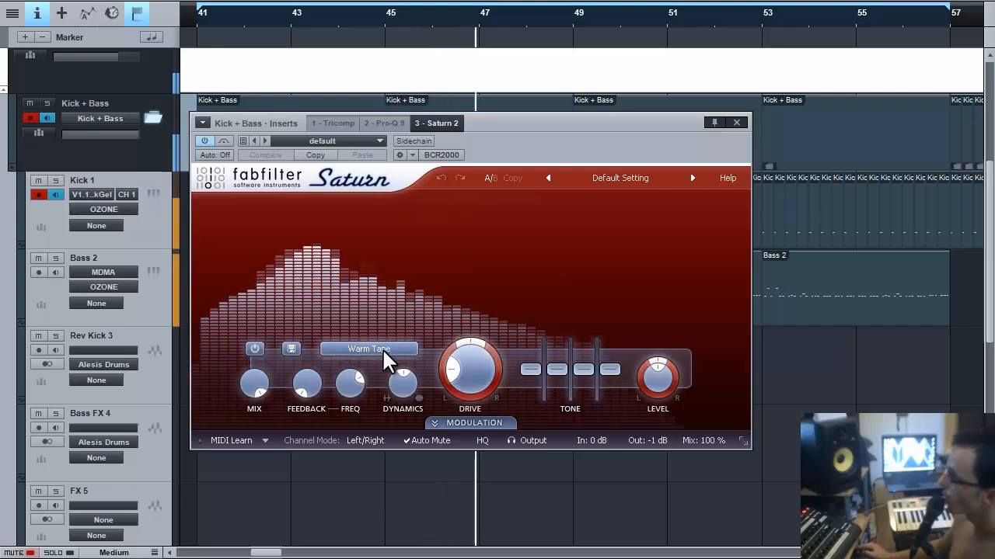
mouse_move(388, 360)
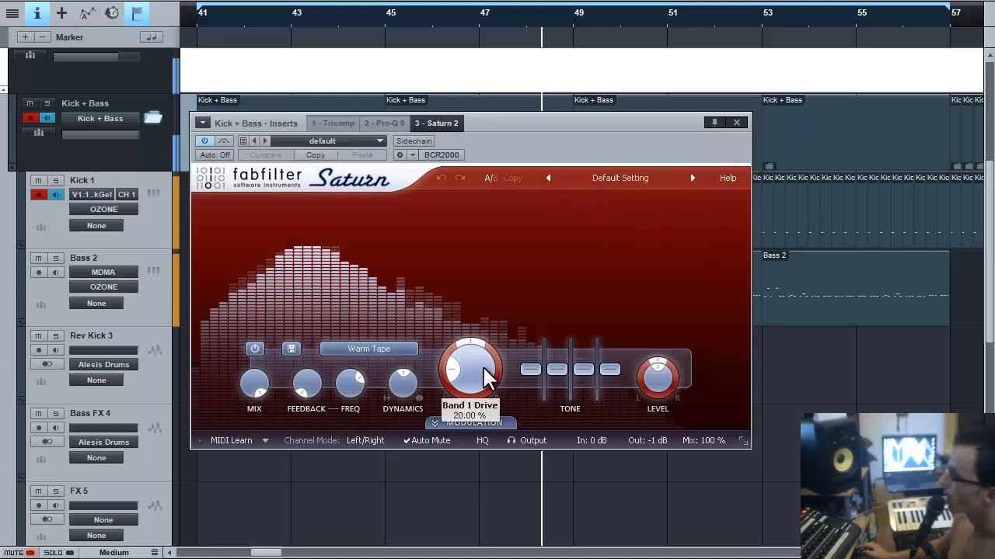
drag(472, 371, 473, 329)
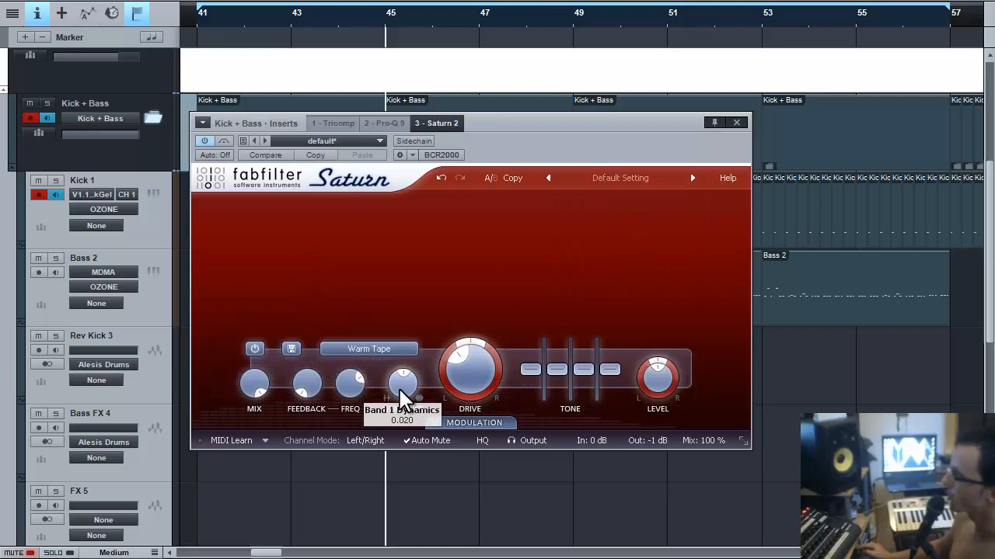
mouse_move(401, 392)
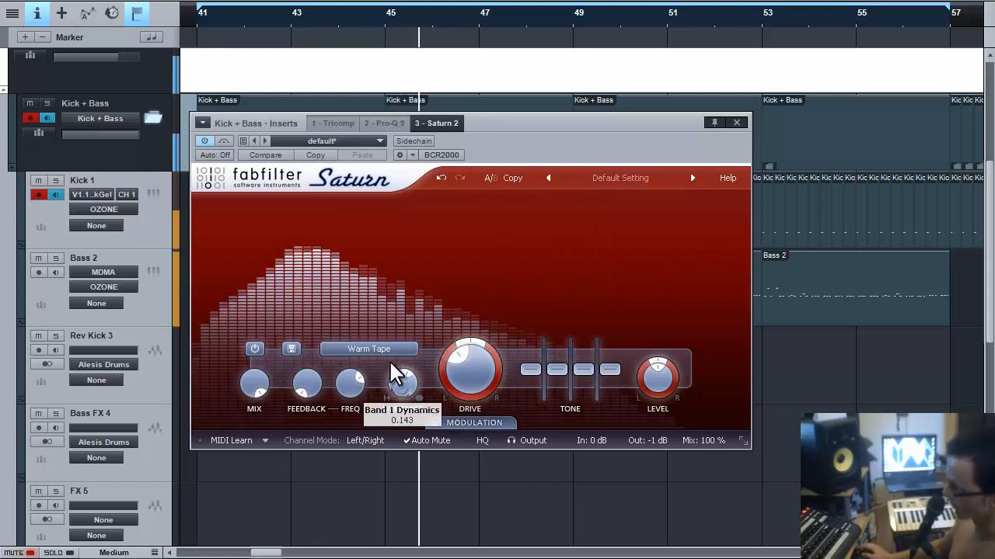
drag(392, 373, 387, 315)
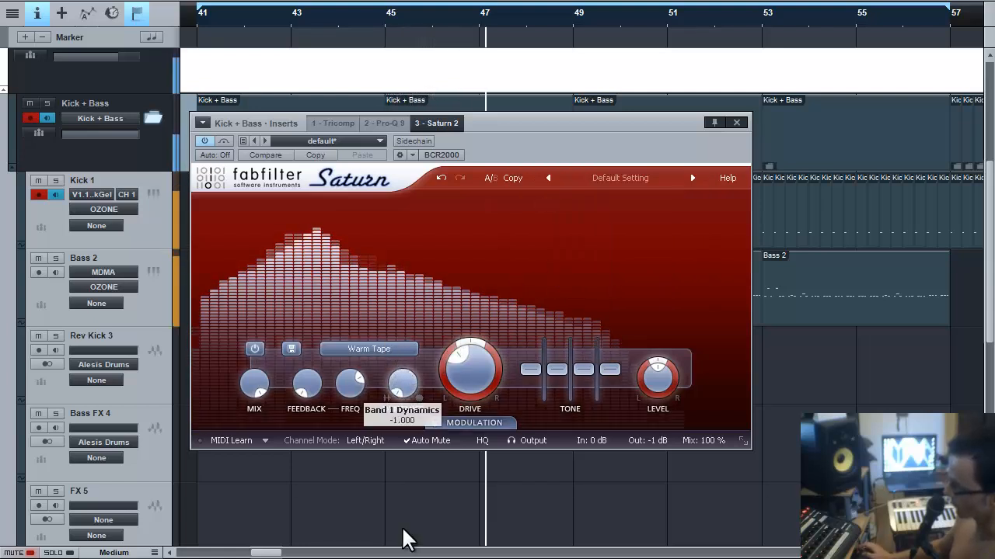
drag(400, 420, 396, 397)
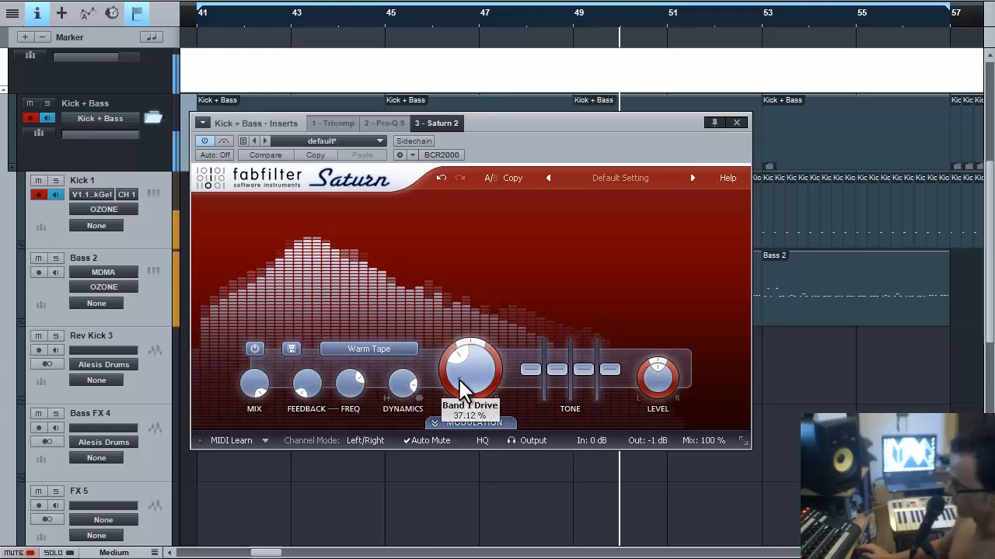
drag(456, 396, 466, 432)
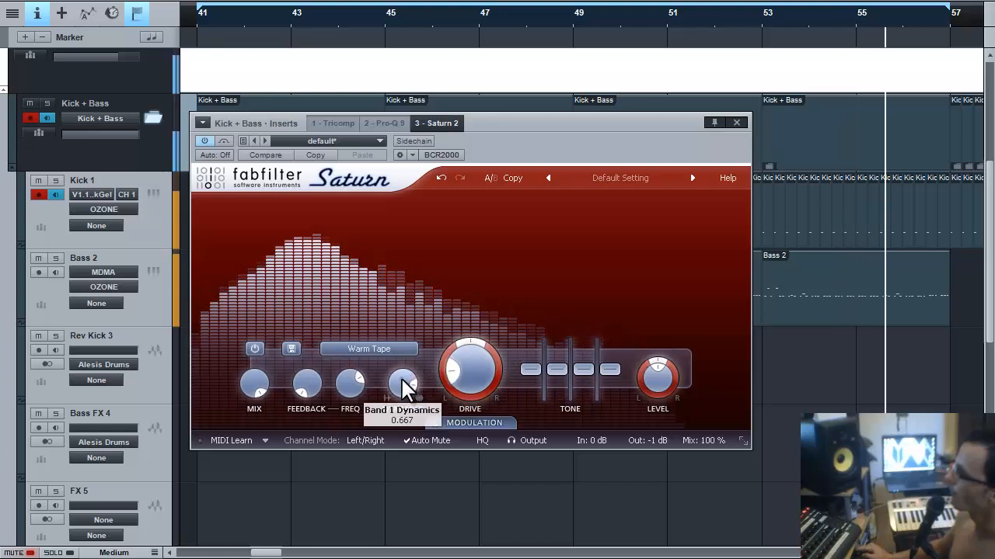
mouse_move(401, 378)
mouse_down()
mouse_move(399, 484)
mouse_move(388, 384)
mouse_move(400, 381)
mouse_up()
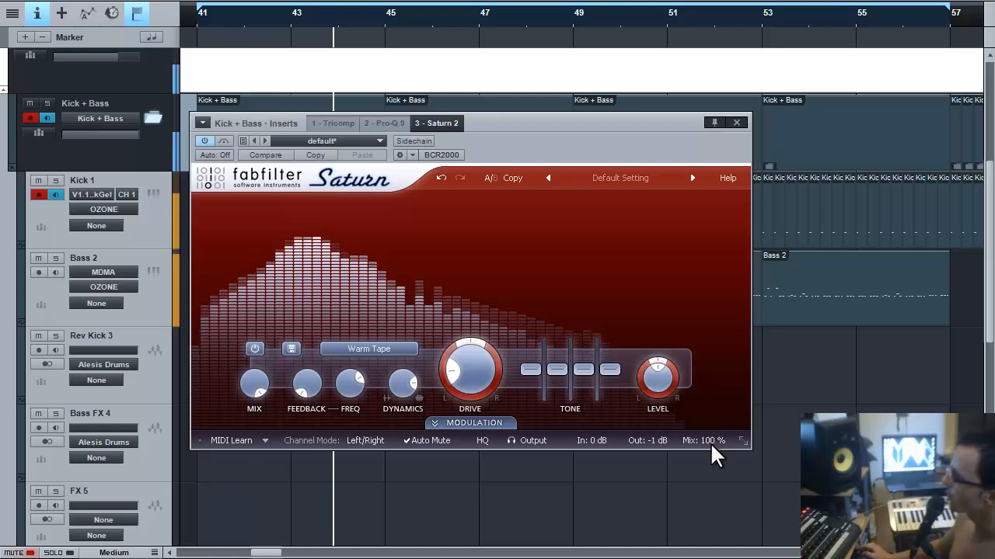
mouse_move(711, 441)
drag(703, 425, 696, 506)
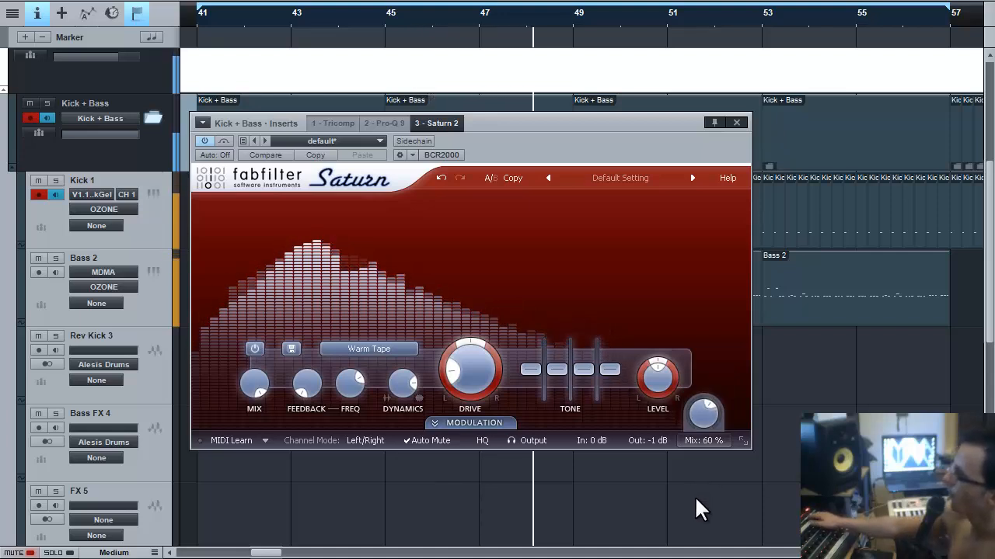
Link Saturn to the BCR2000, A/B it via bypass, set band level to -18.91 dB, leave it active.
click(439, 154)
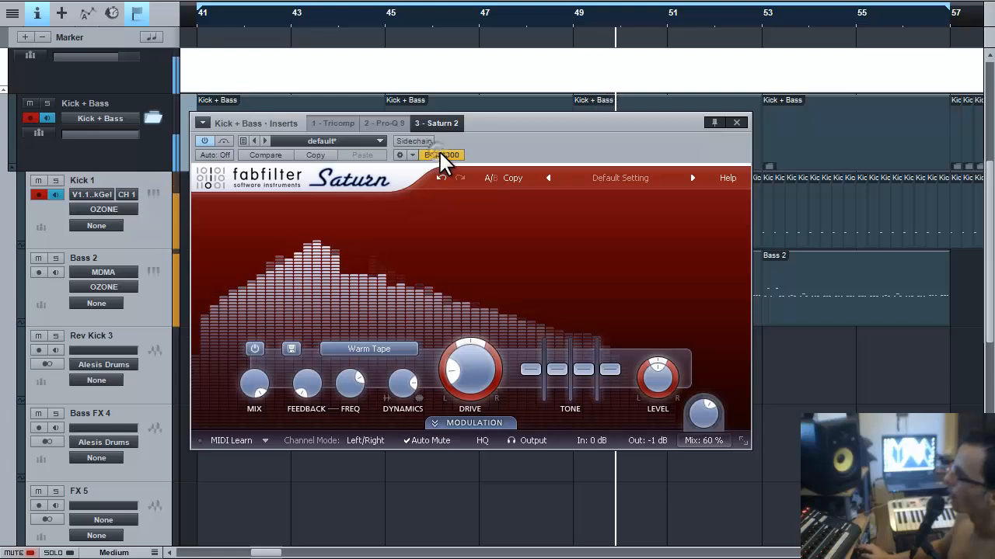
click(222, 142)
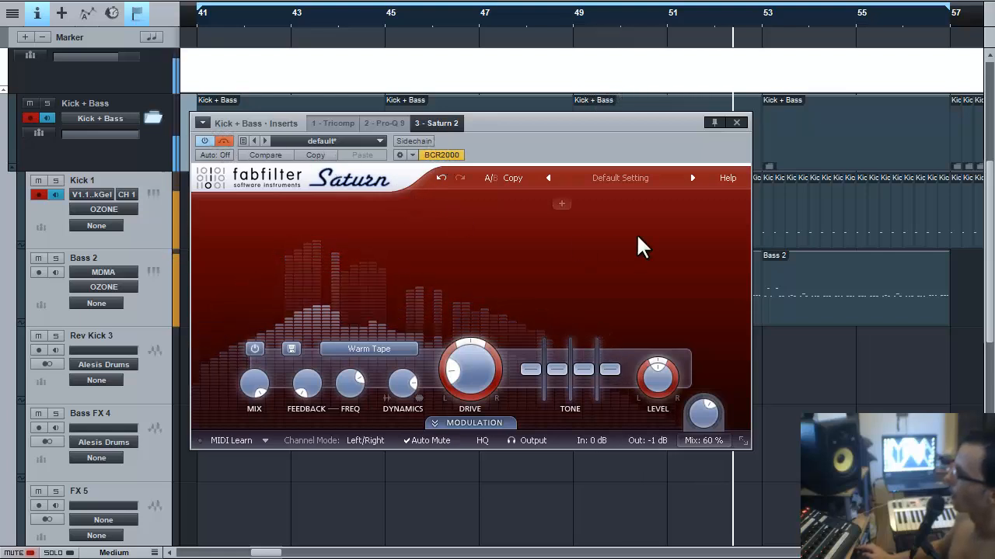
drag(701, 414, 688, 311)
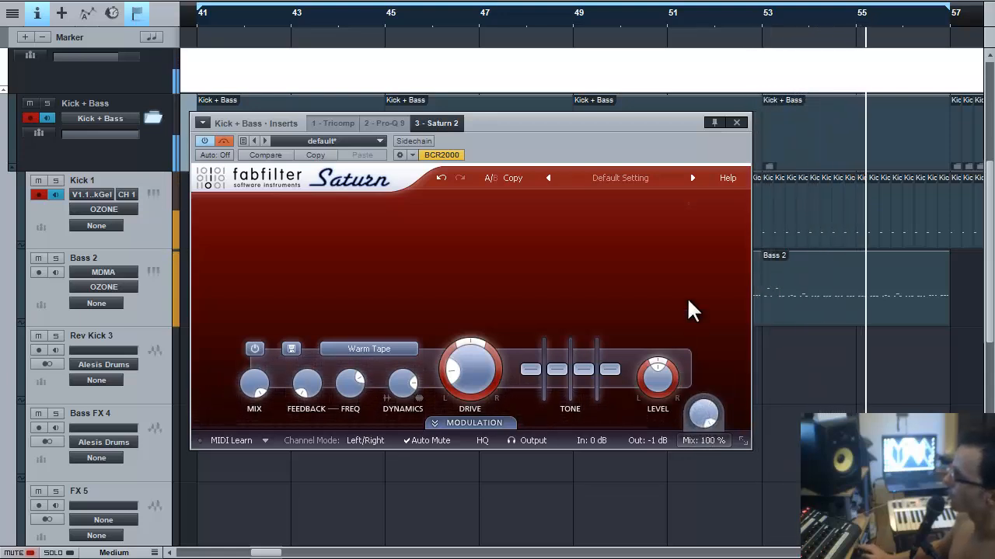
drag(659, 380, 656, 454)
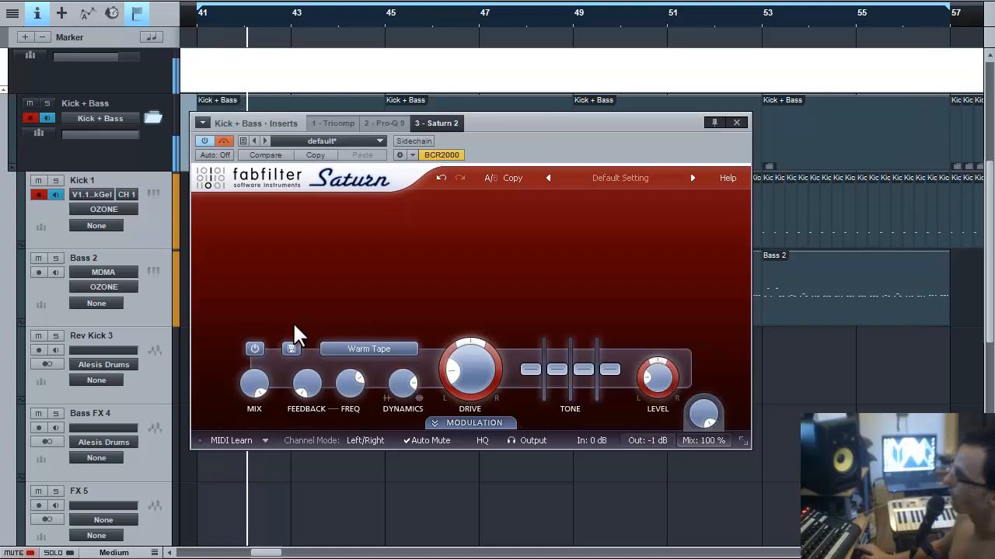
click(225, 141)
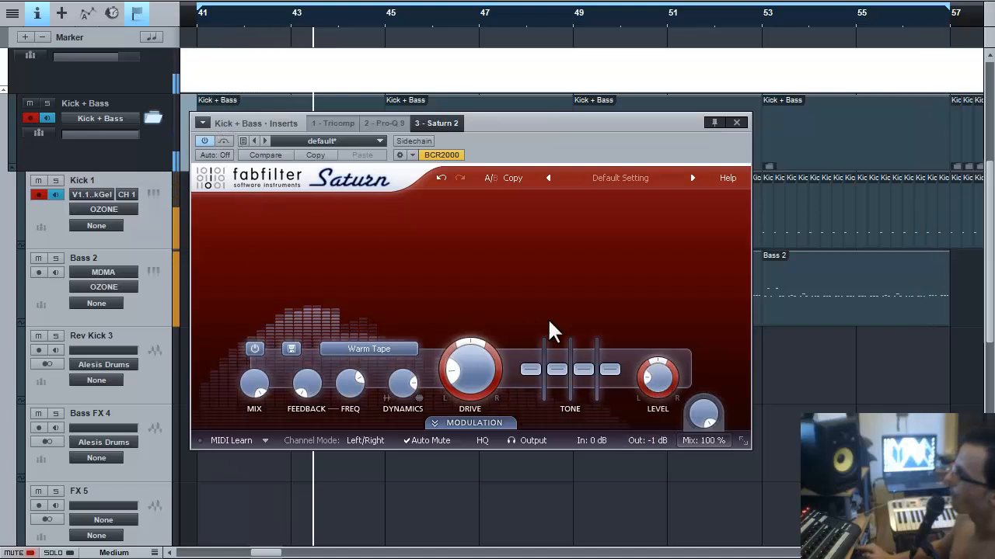
drag(655, 376, 664, 346)
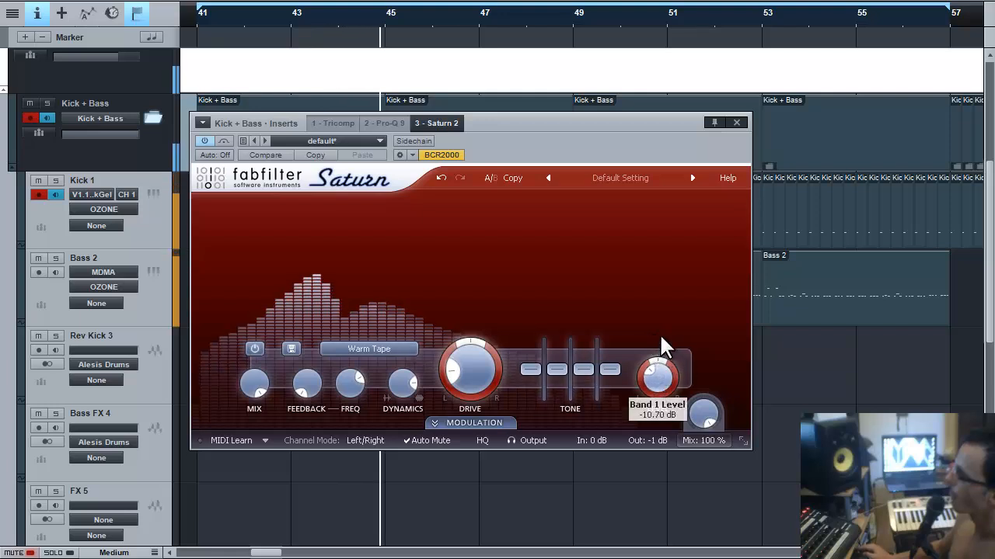
click(225, 142)
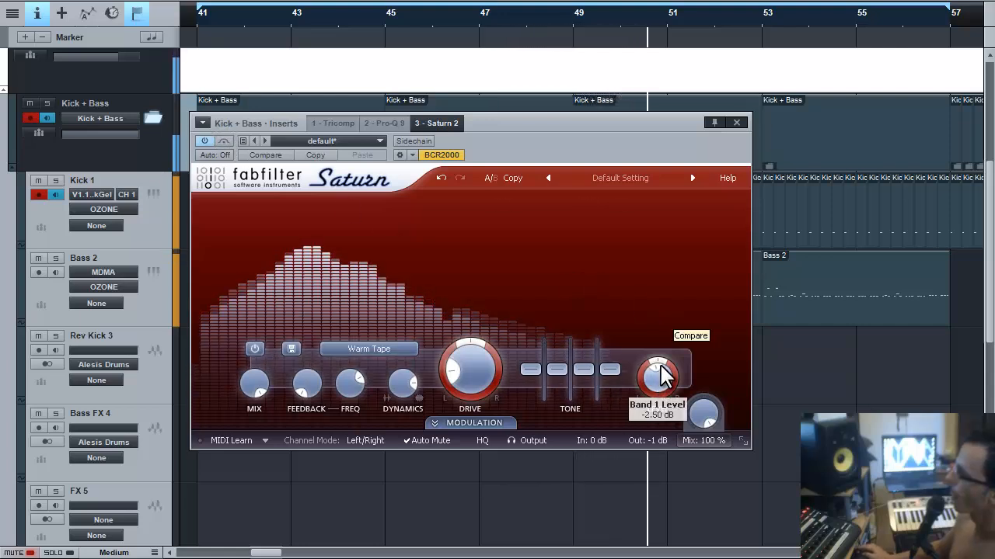
click(227, 142)
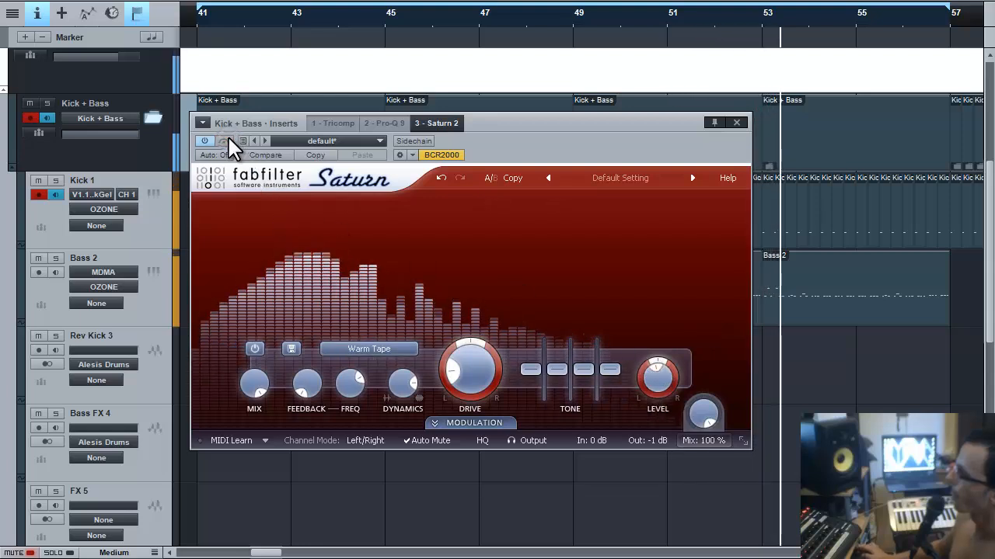
click(226, 142)
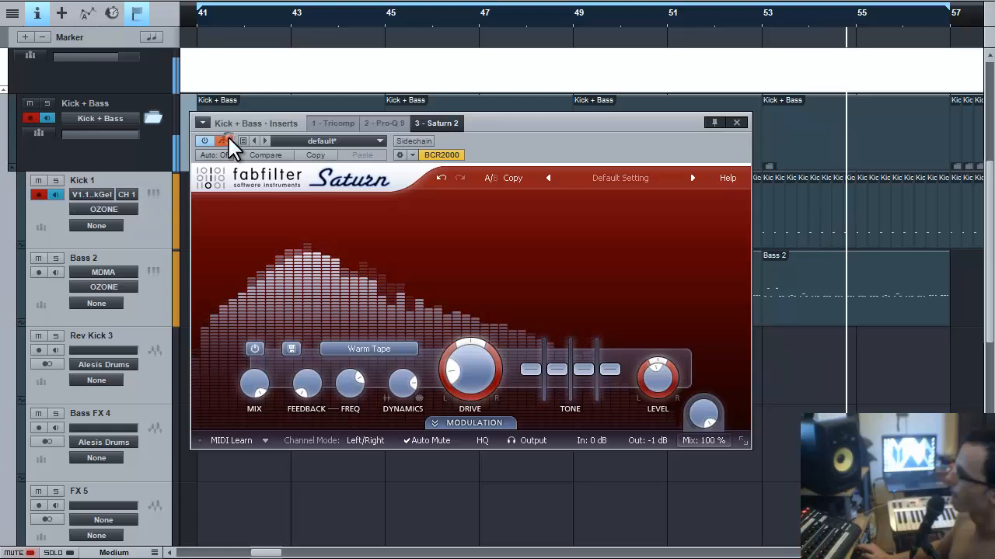
click(225, 142)
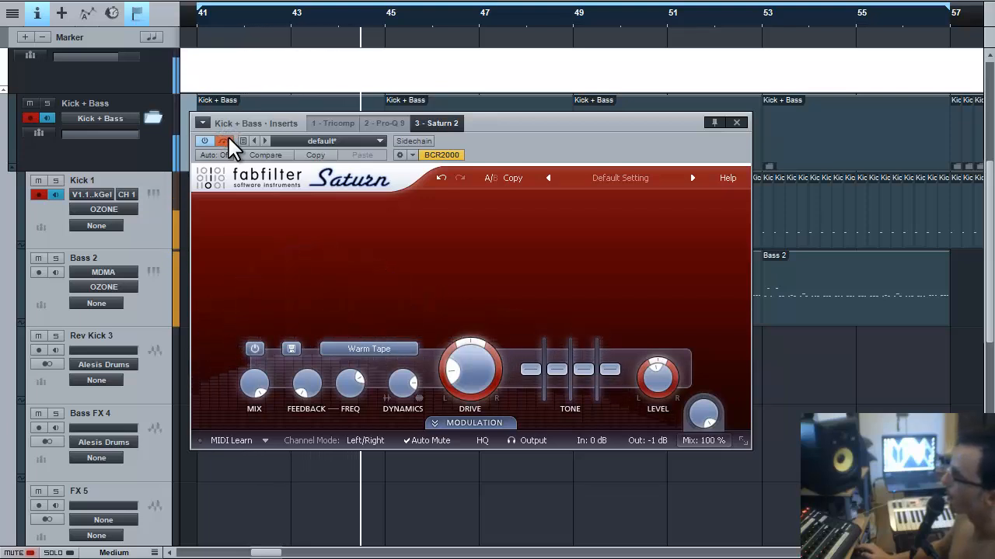
click(225, 142)
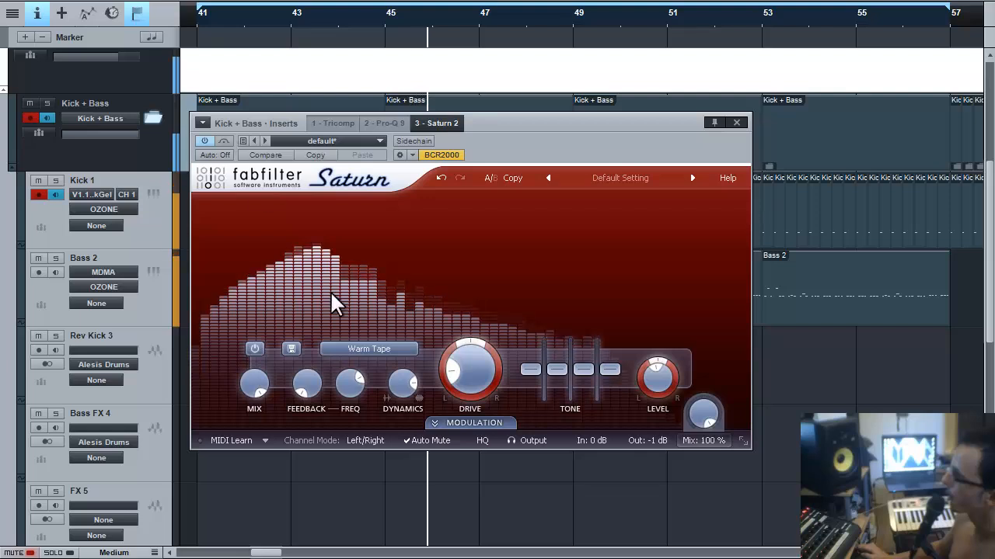